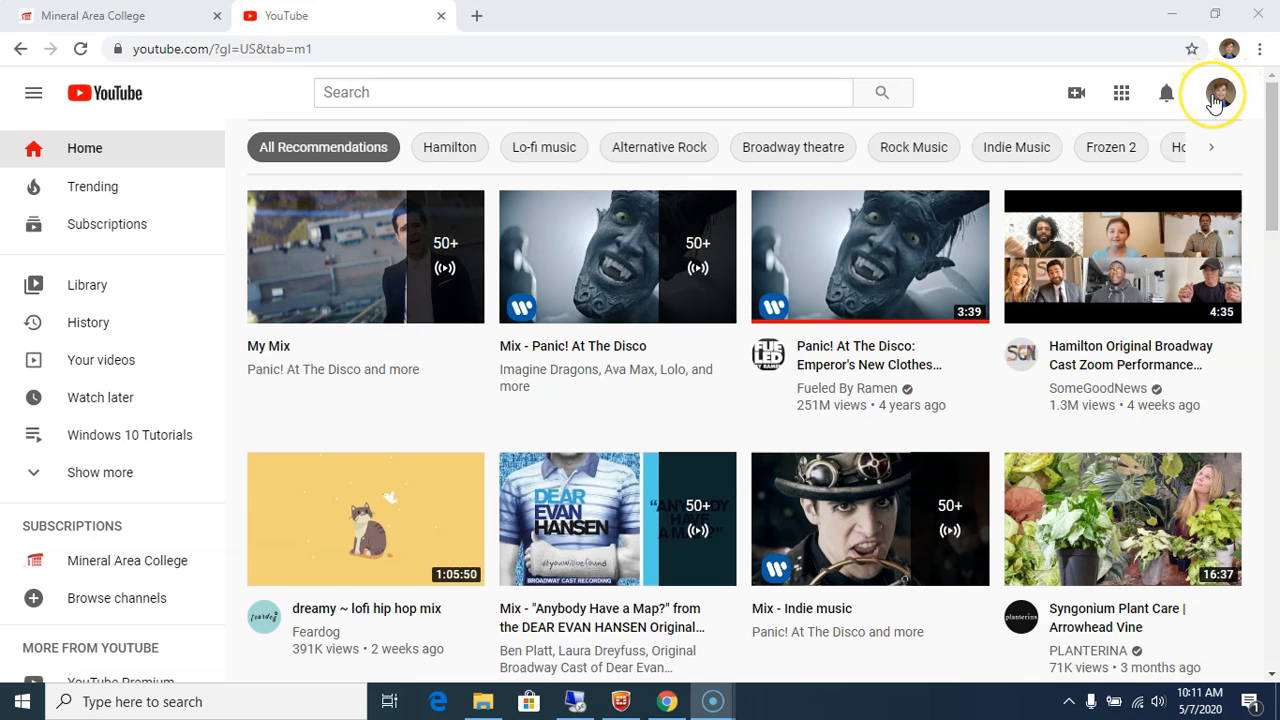
Step: Open YouTube Studio and list the channel's uploaded videos
click(1220, 95)
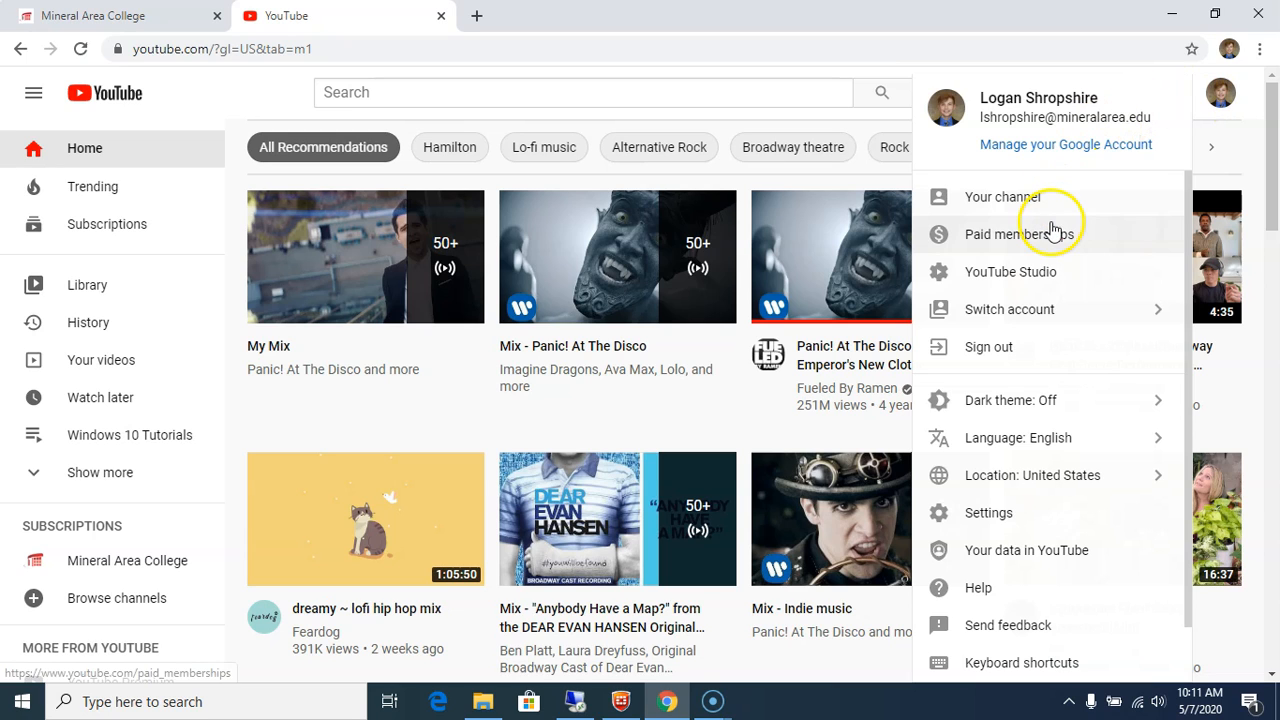
click(1013, 276)
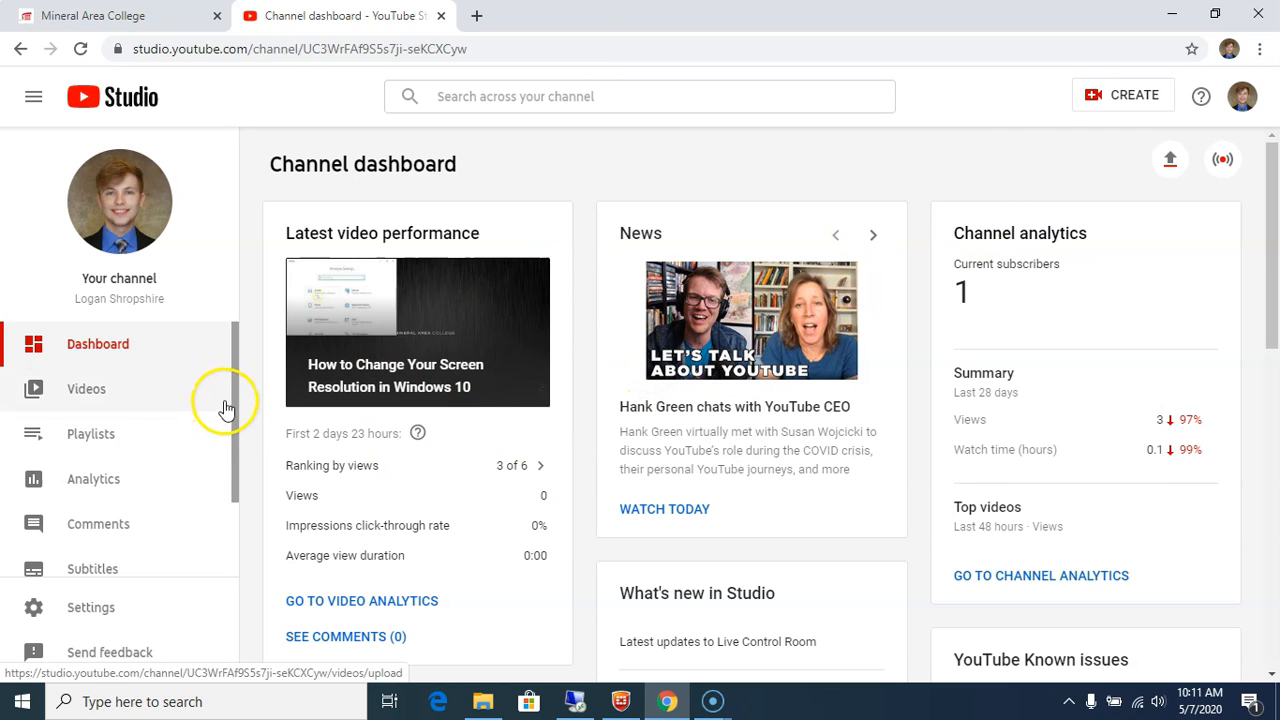
click(87, 392)
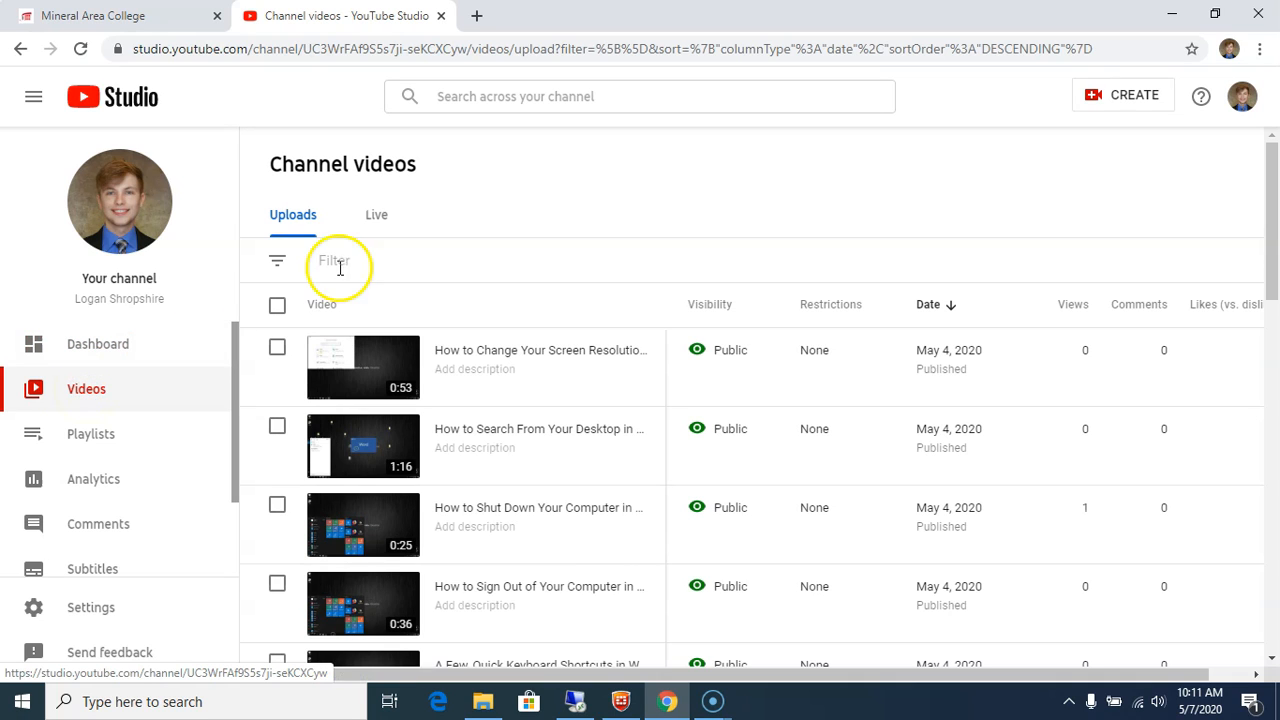
mouse_move(1270, 165)
mouse_down()
mouse_move(1275, 378)
mouse_move(1275, 160)
mouse_up()
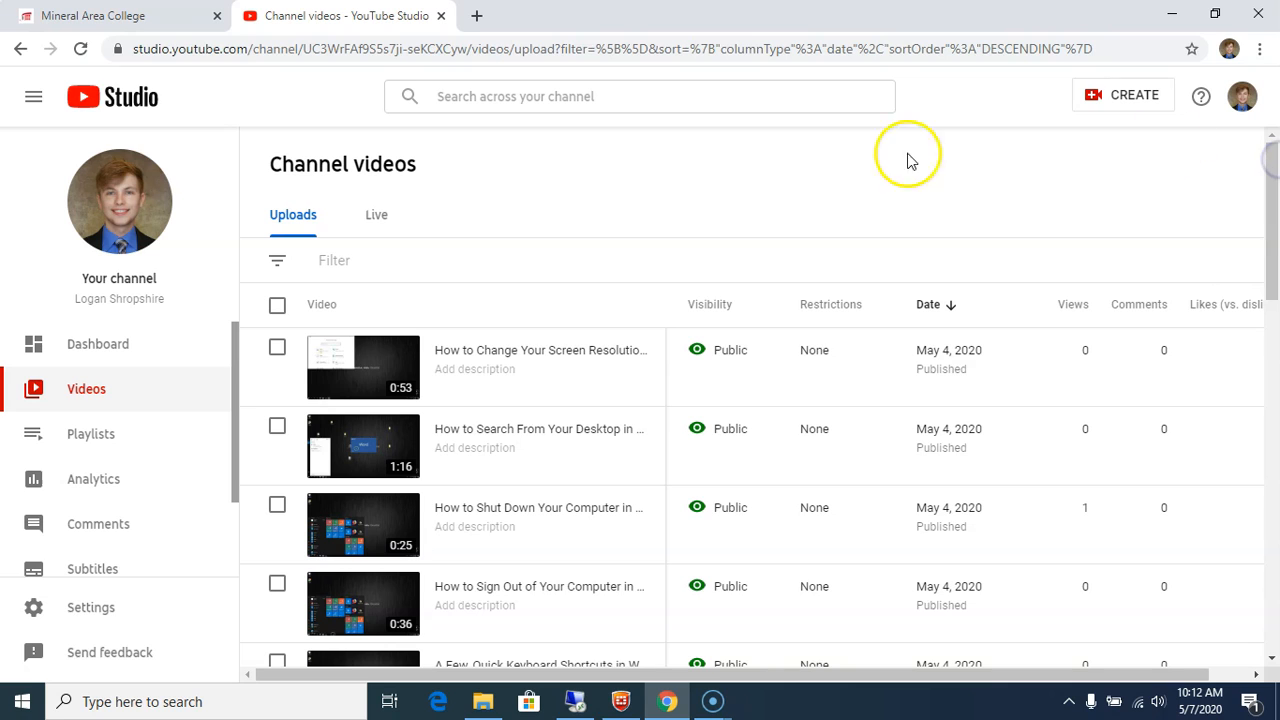
Step: Open the details of the uploaded video "How to Shut Down Your Computer in Windows 10"
mouse_move(585, 438)
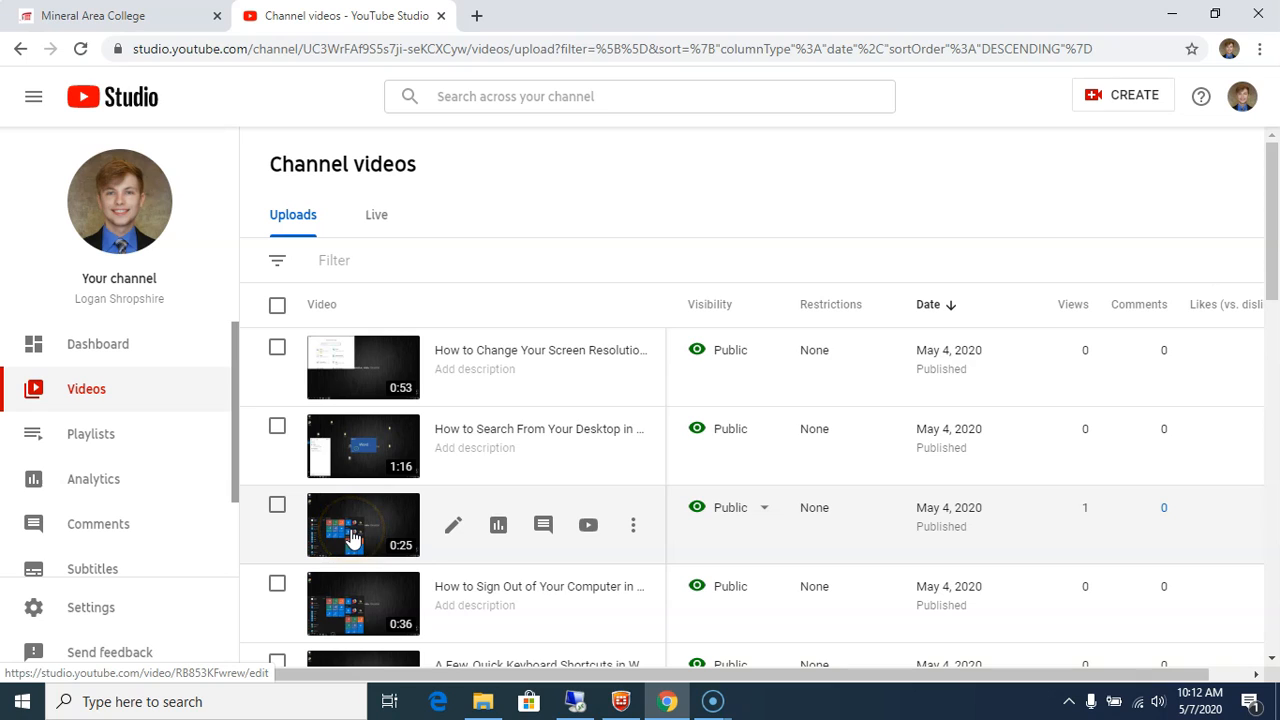
click(378, 540)
click(395, 515)
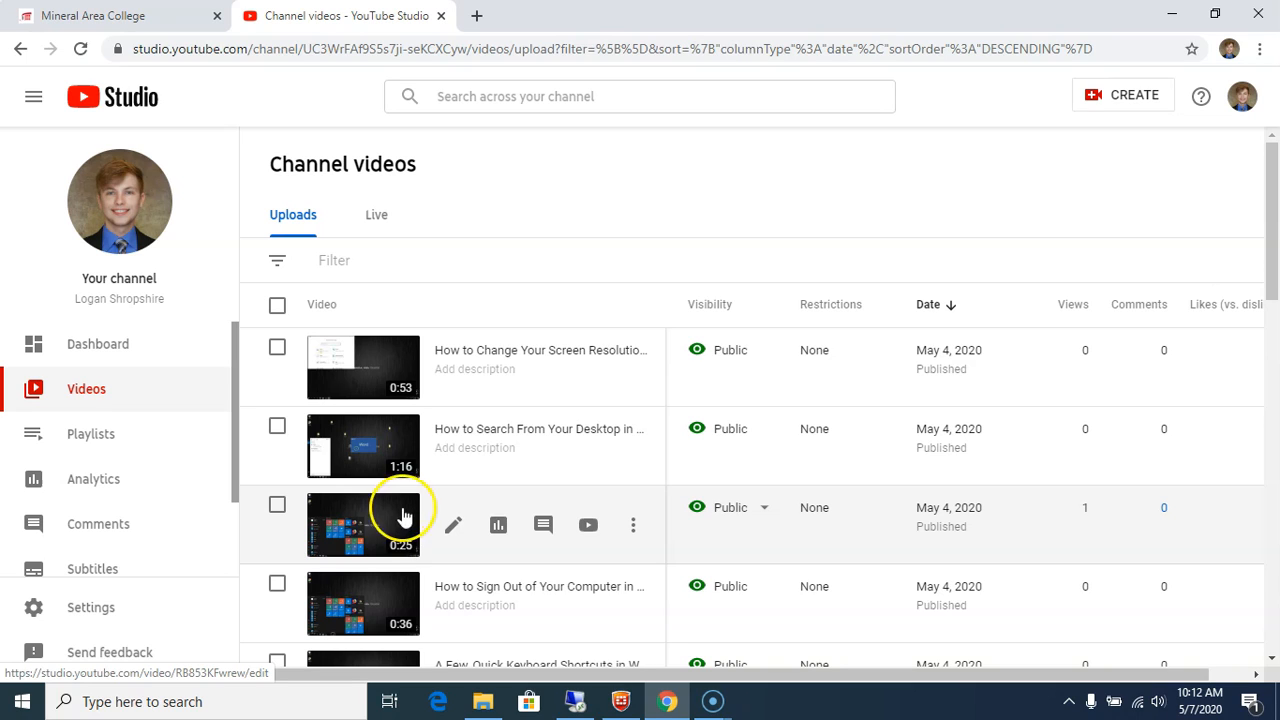
click(342, 531)
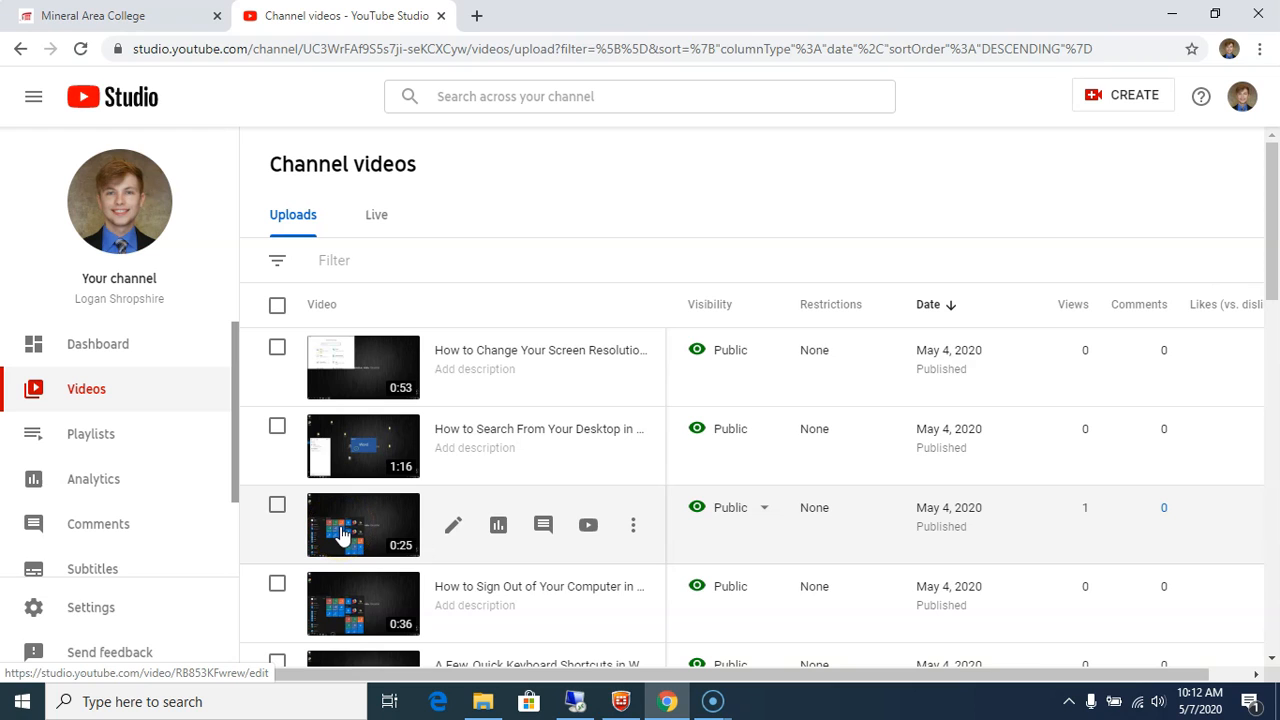
click(342, 531)
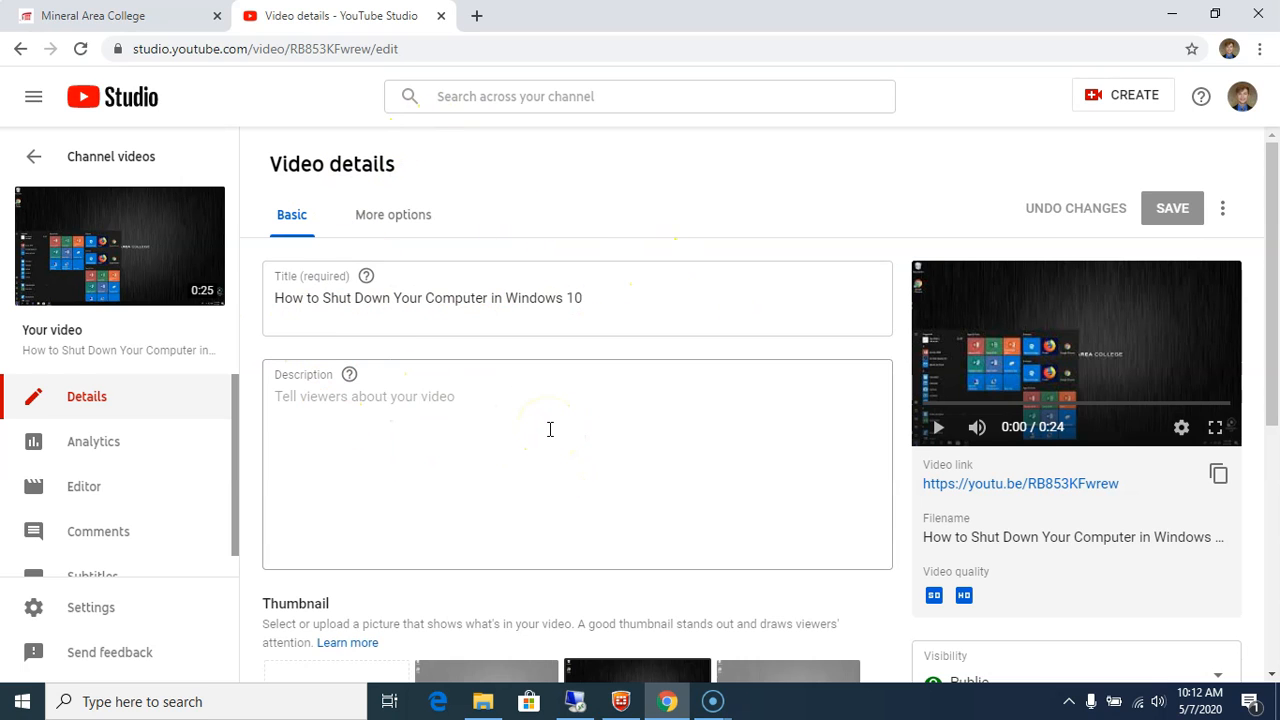
click(598, 293)
drag(616, 302, 286, 300)
click(287, 301)
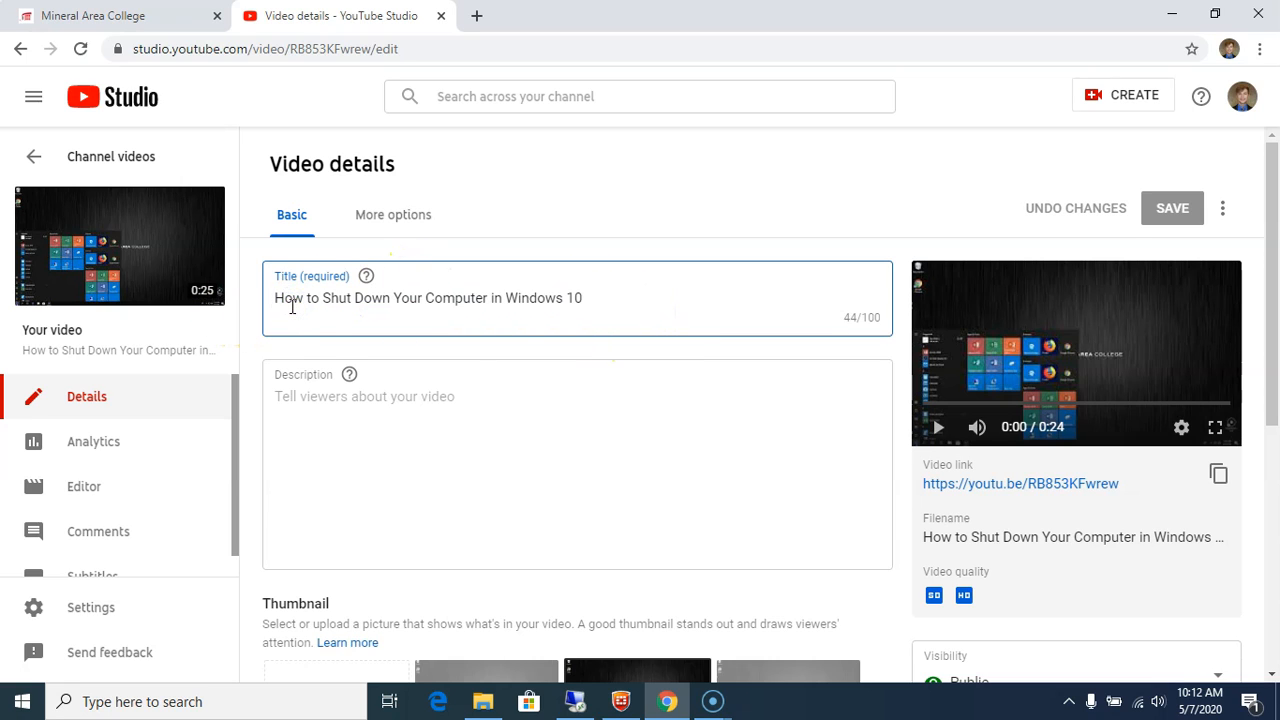
Step: Open the video's published English (Automatic) subtitles in Classic Studio and pause the preview
drag(235, 389, 229, 449)
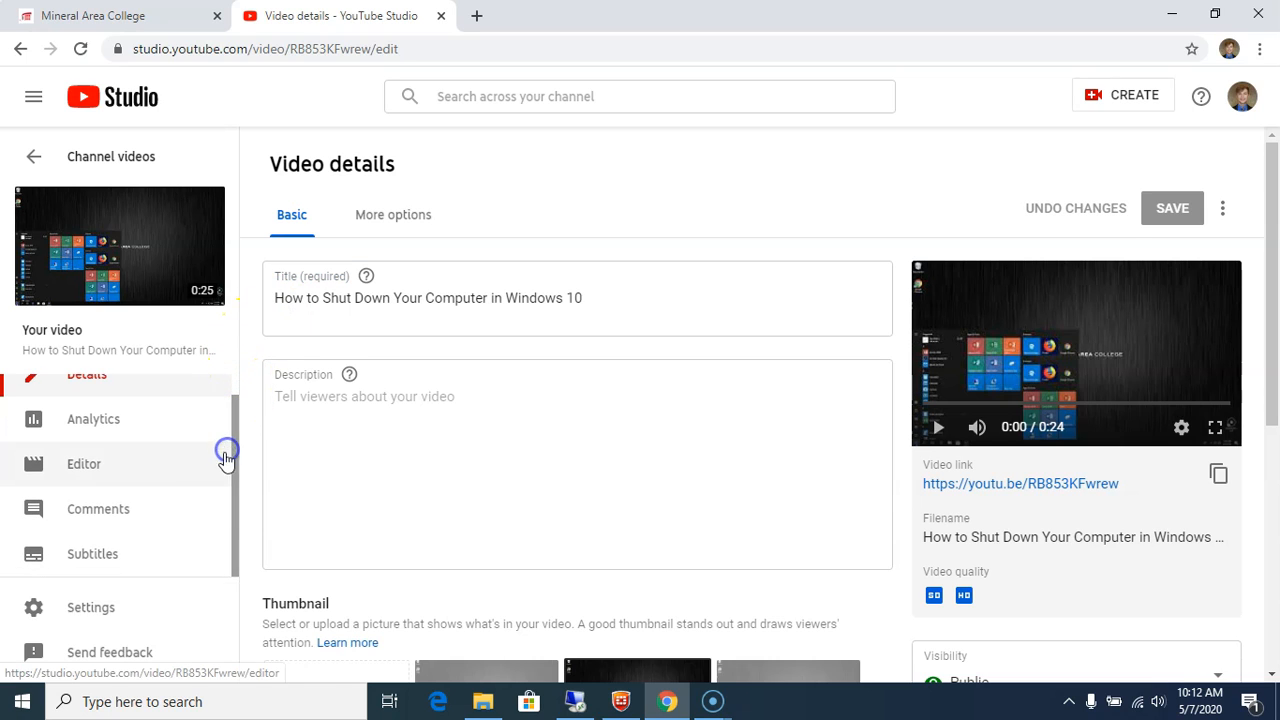
click(88, 555)
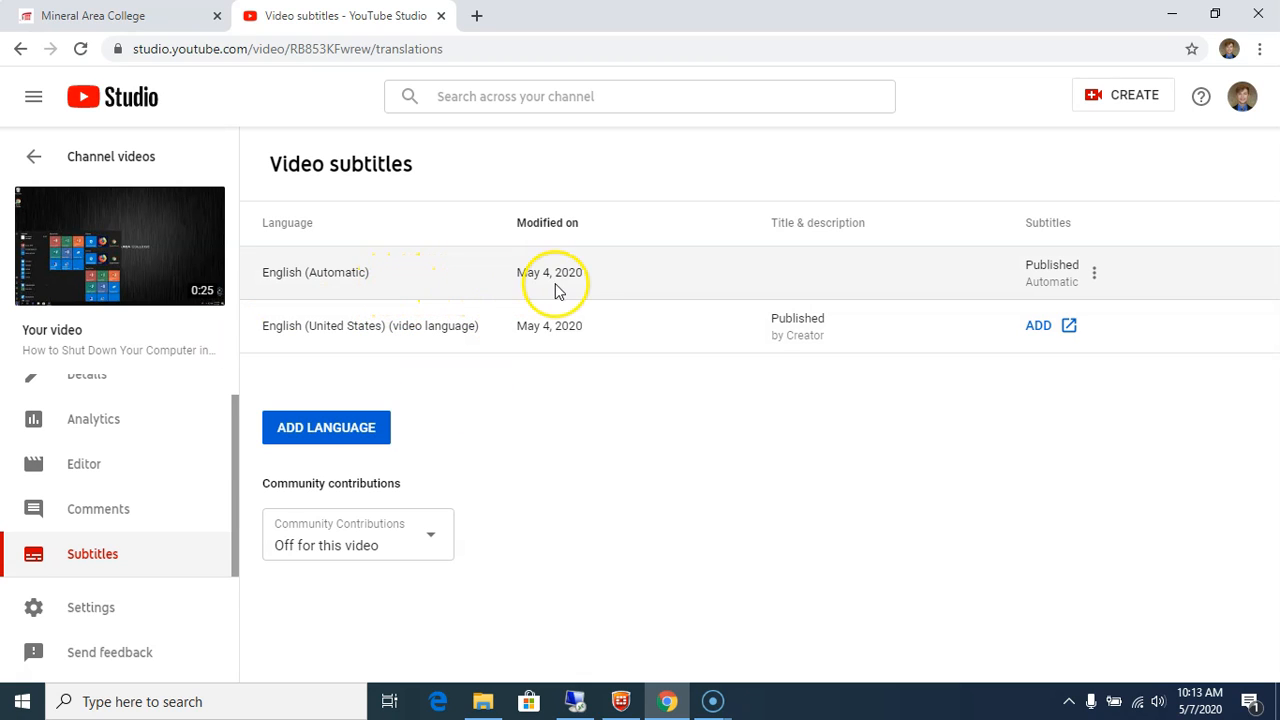
click(1094, 275)
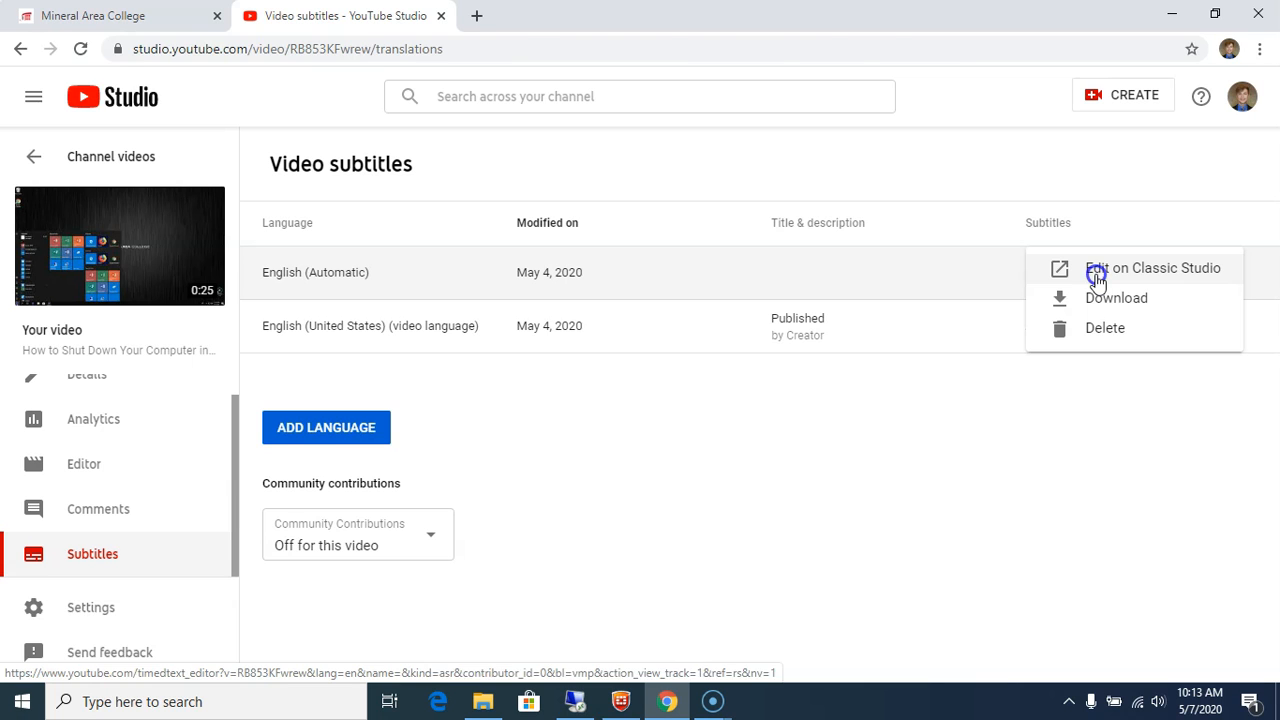
click(1096, 276)
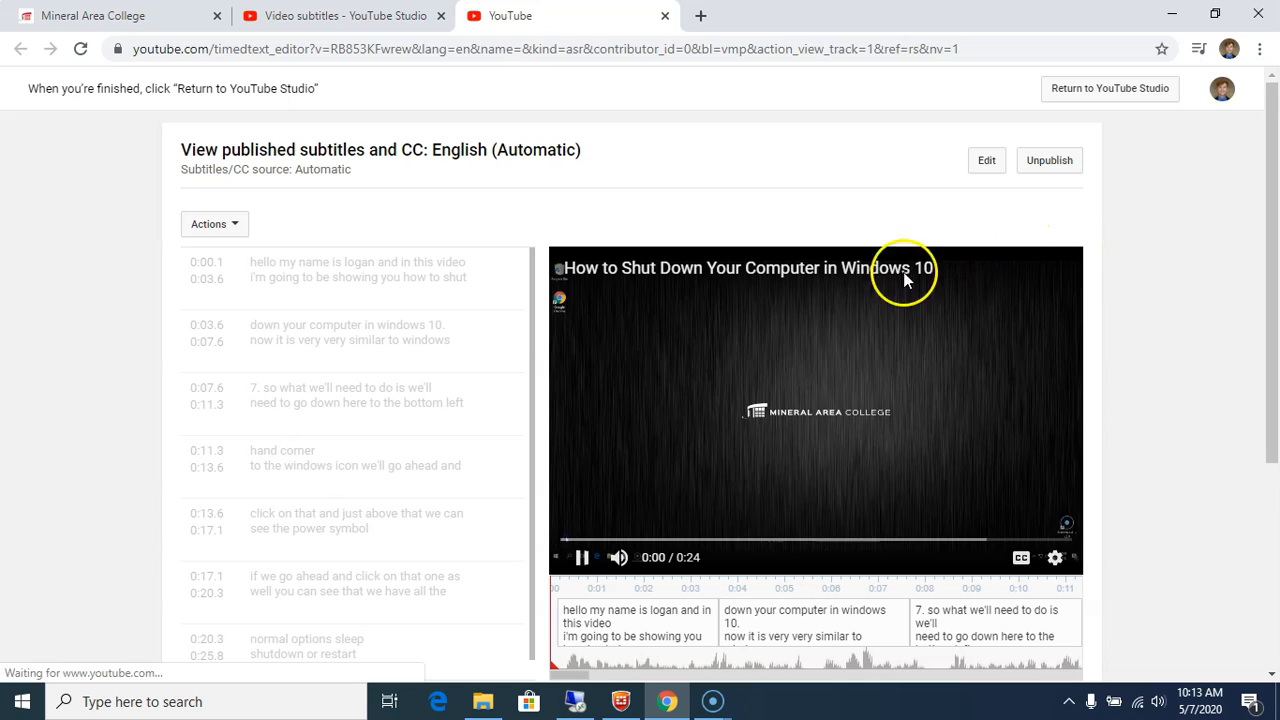
click(856, 326)
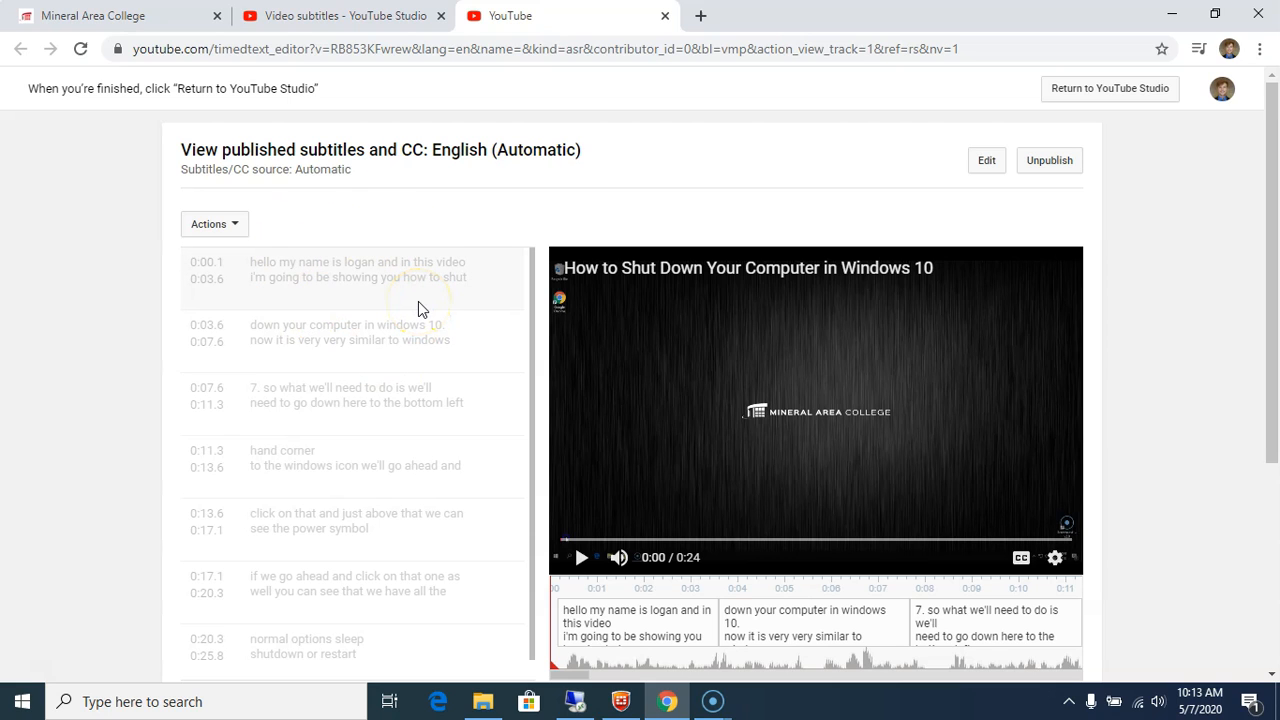
click(228, 227)
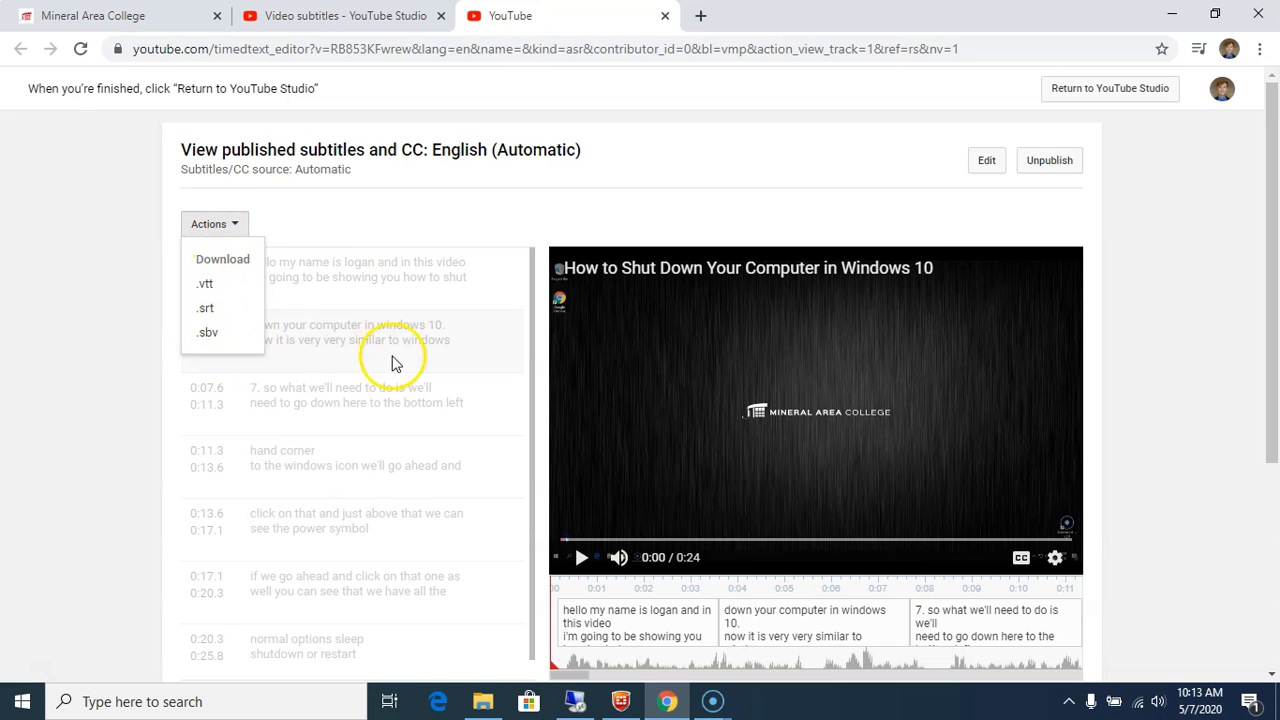
click(412, 332)
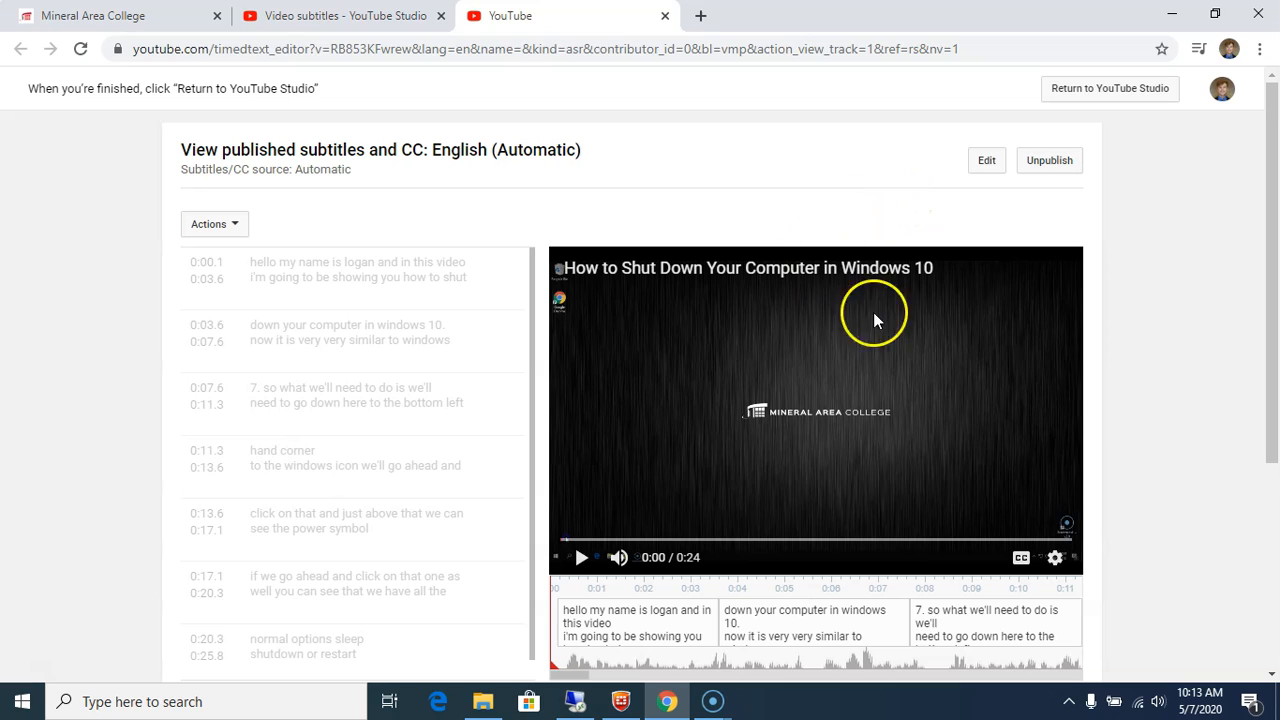
Step: Put the automatic English subtitles into editing mode
click(991, 161)
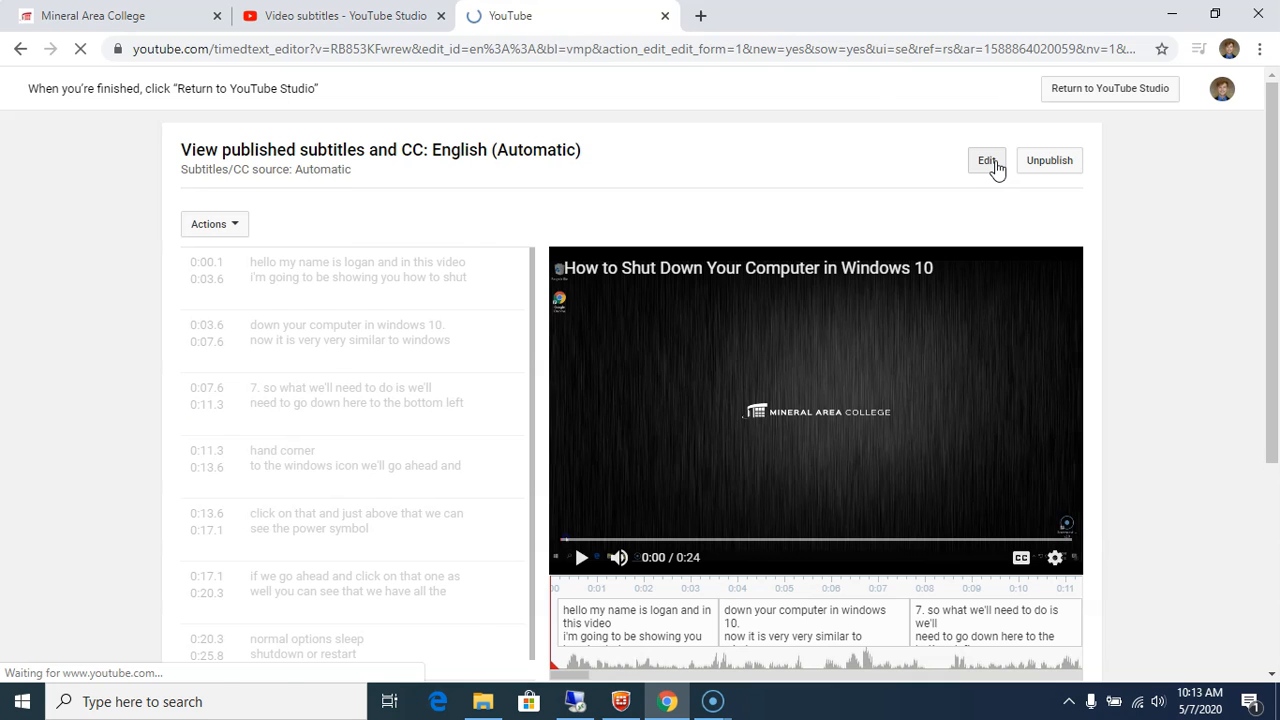
click(966, 167)
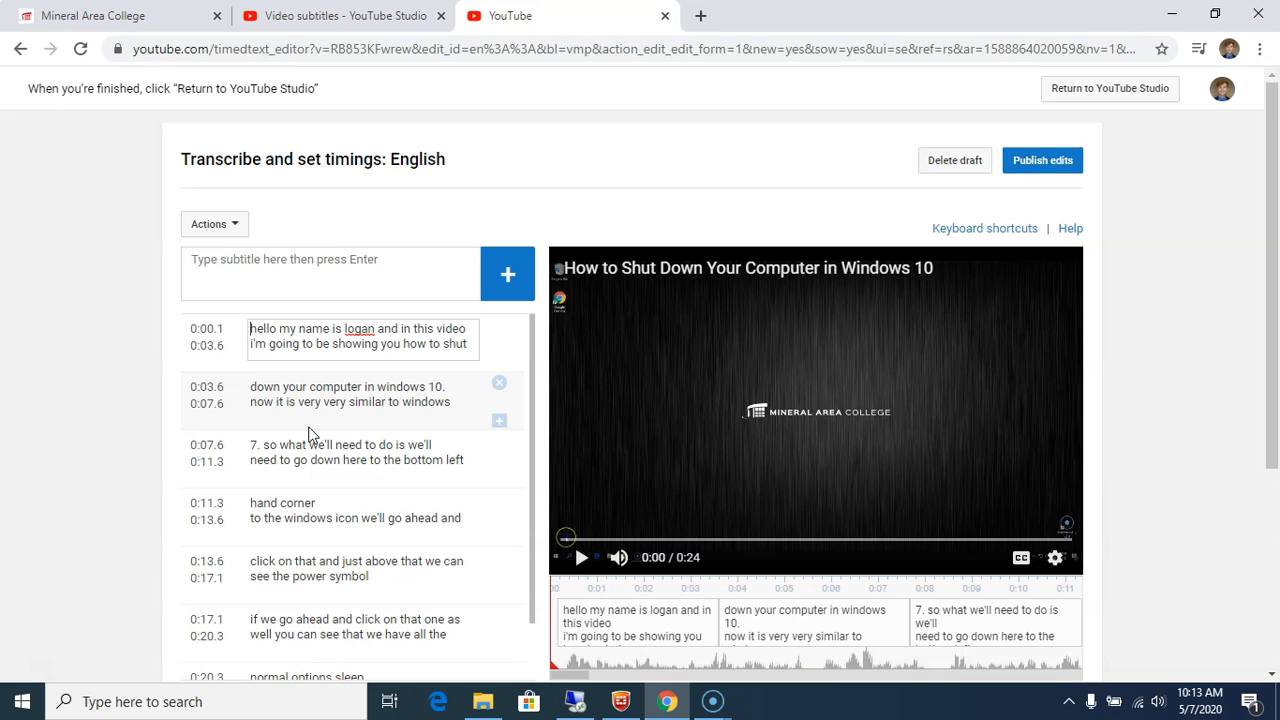
click(260, 371)
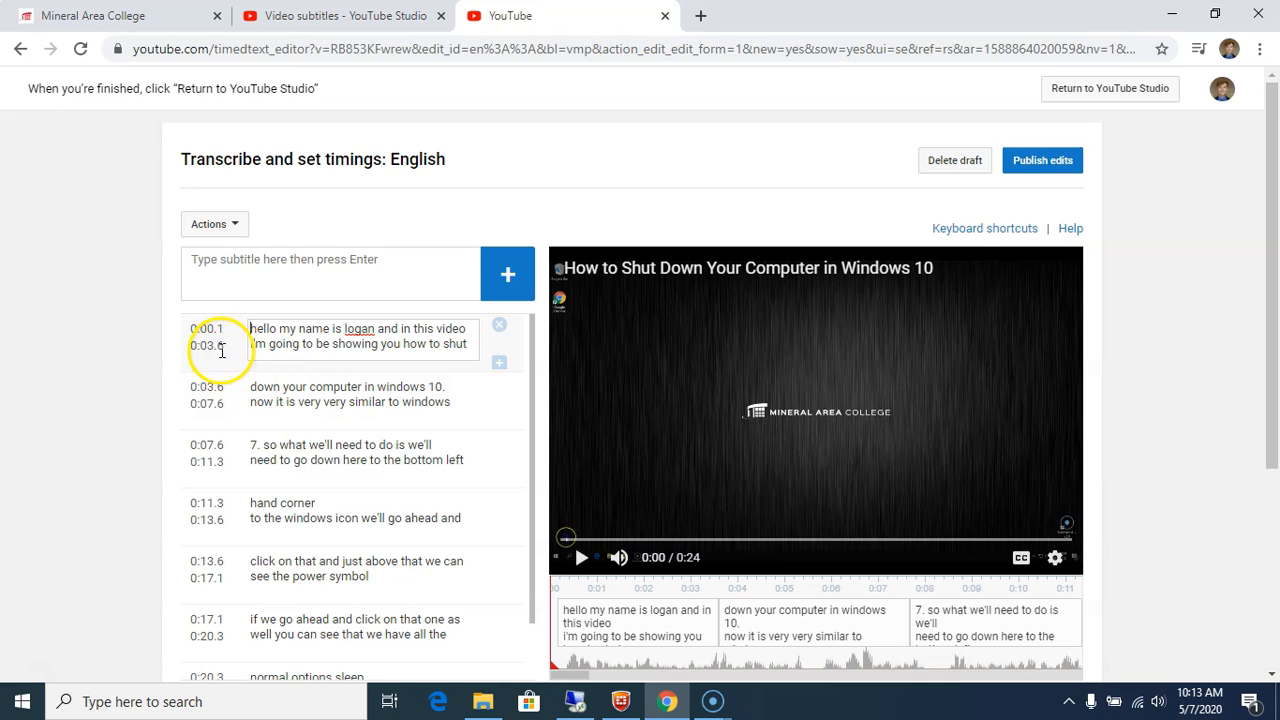
Step: Capitalize "Hello" and the speaker's first name in the first caption
click(249, 321)
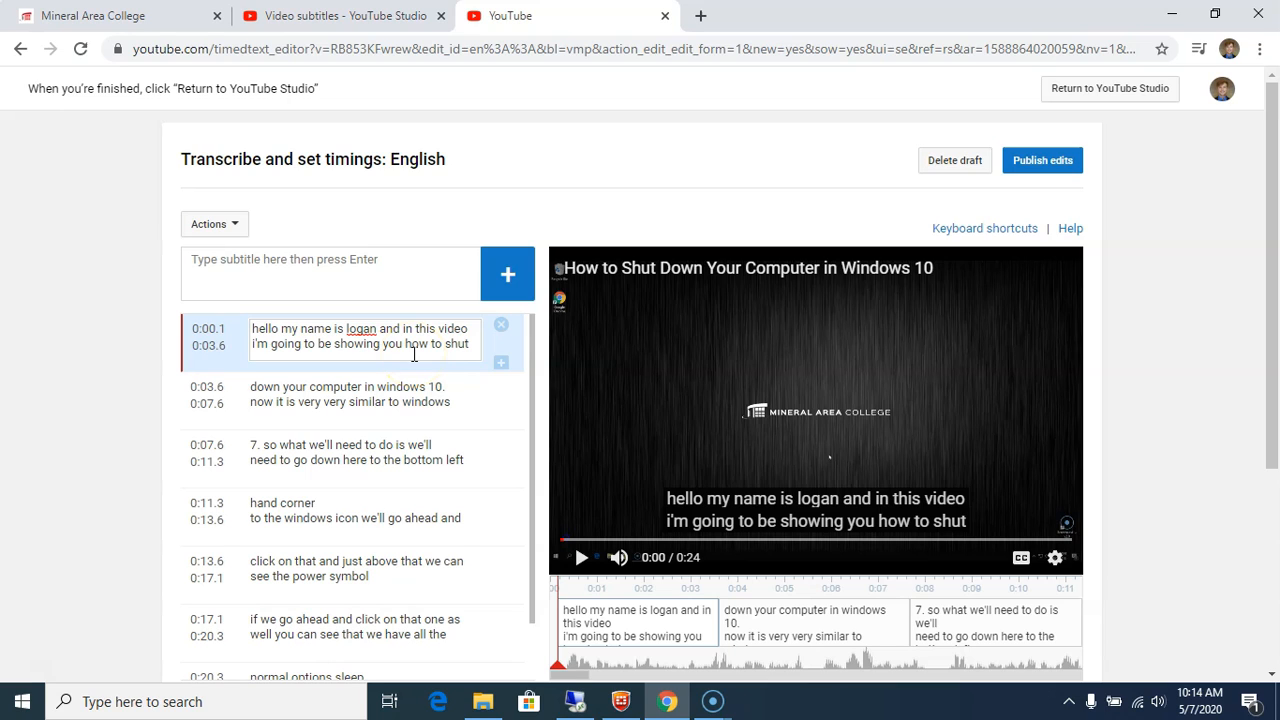
click(266, 333)
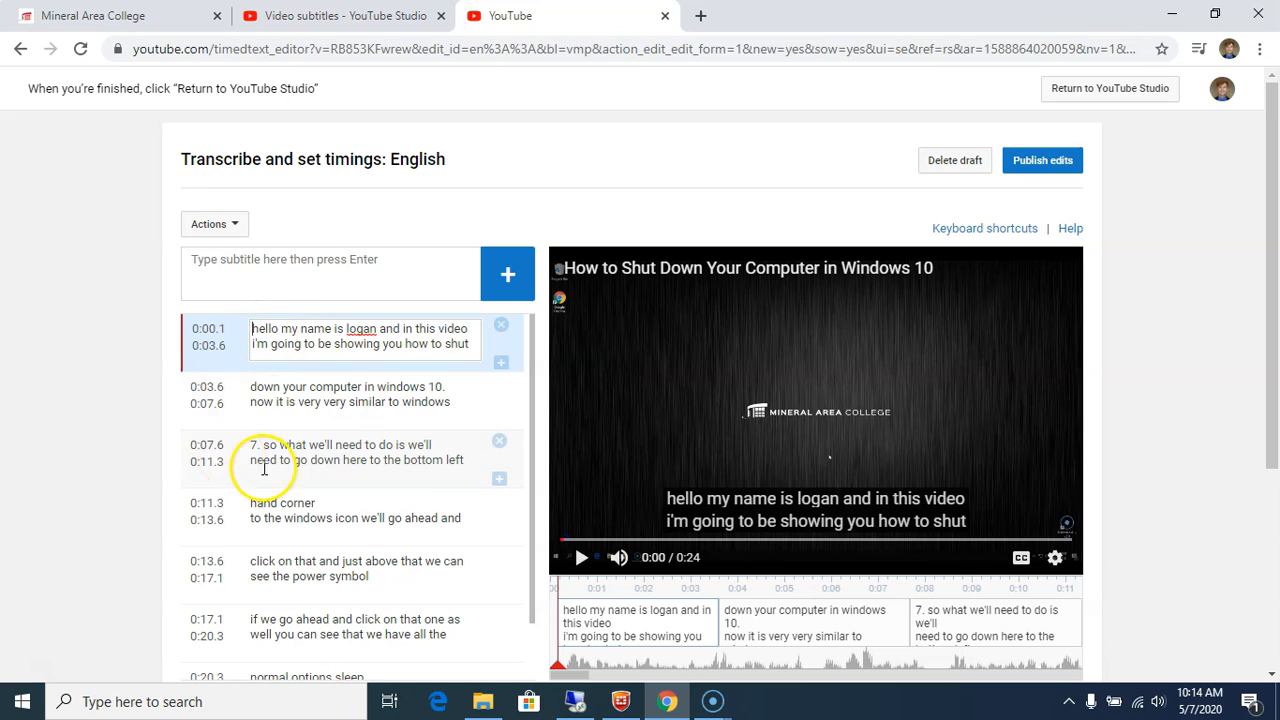
click(257, 332)
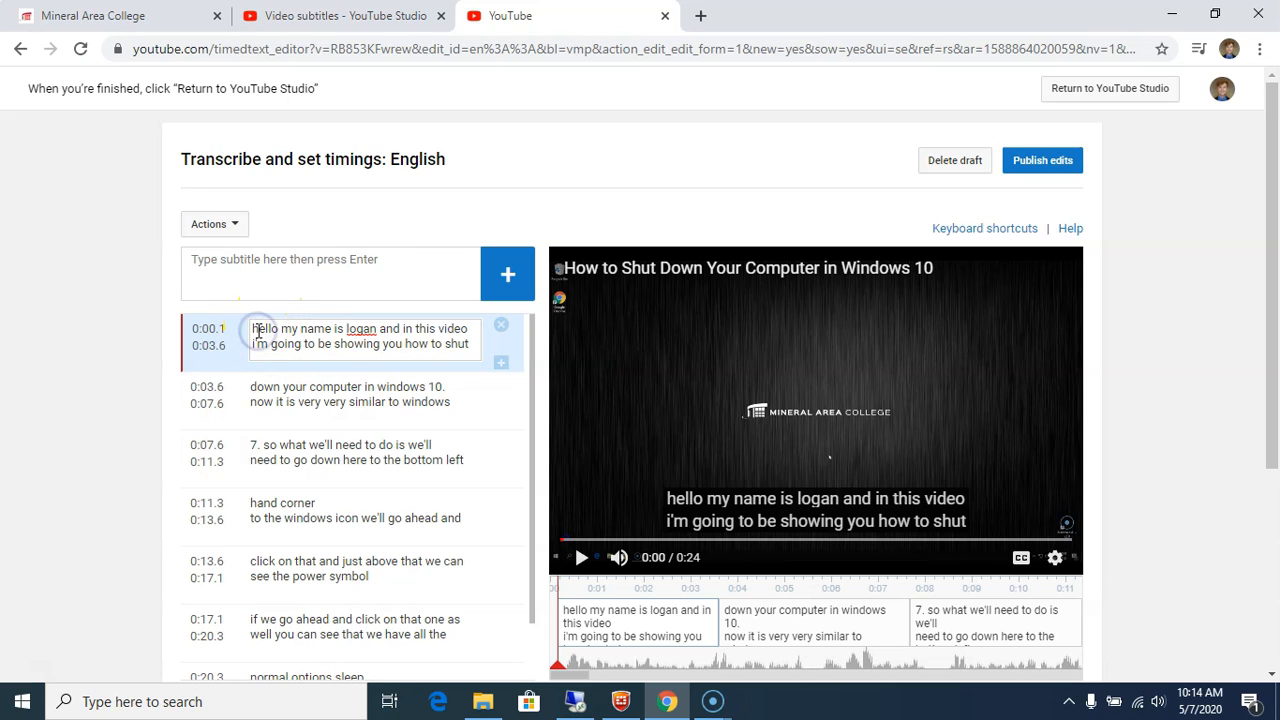
key(BackSpace)
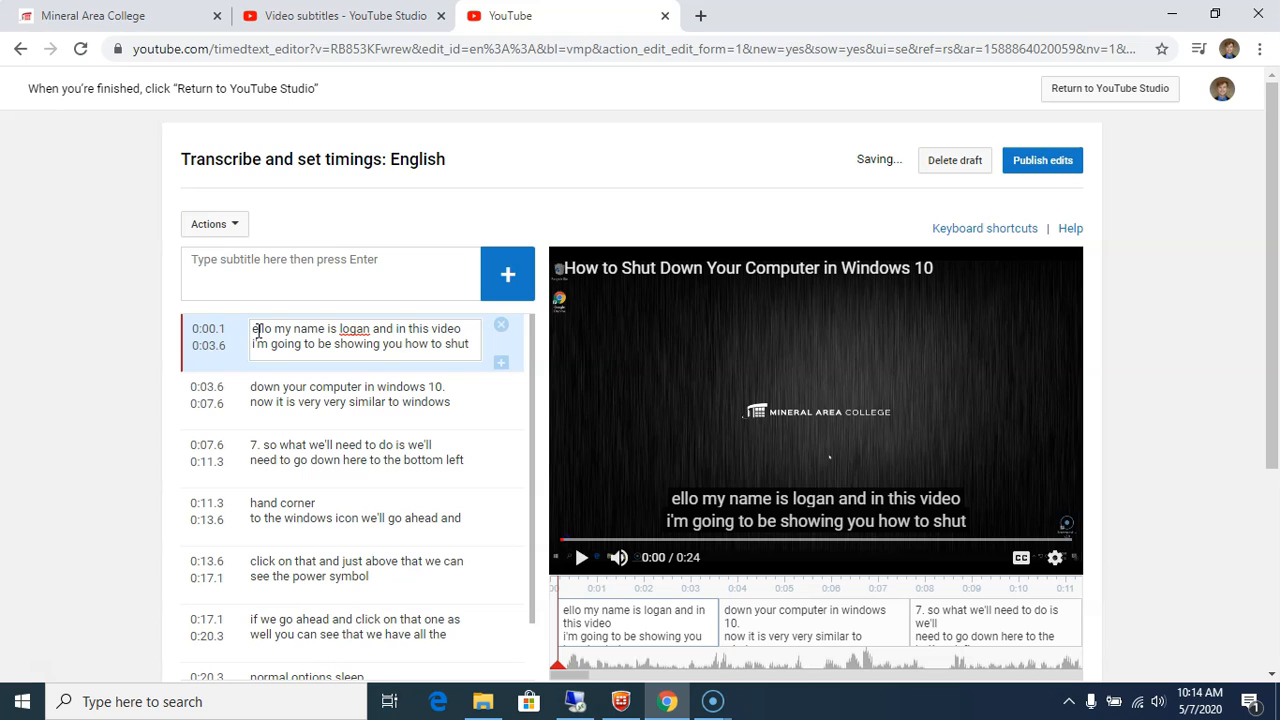
text(H)
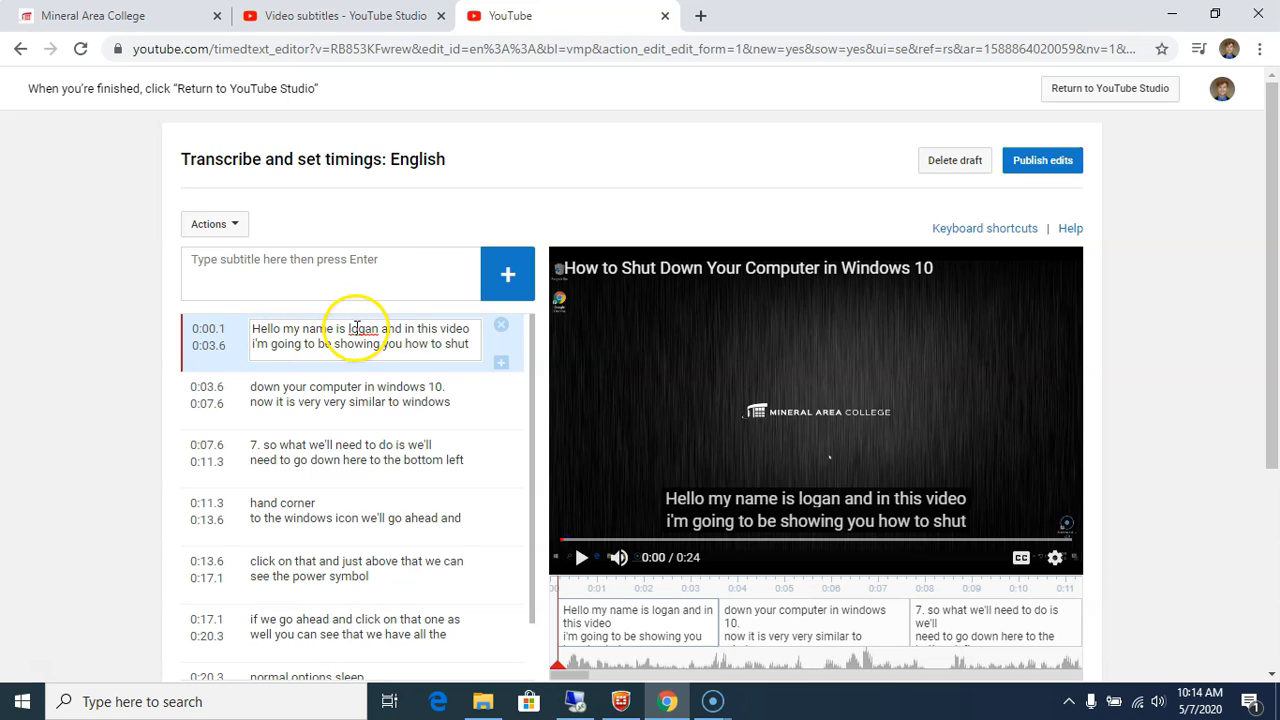
click(350, 329)
key(Delete)
text(L)
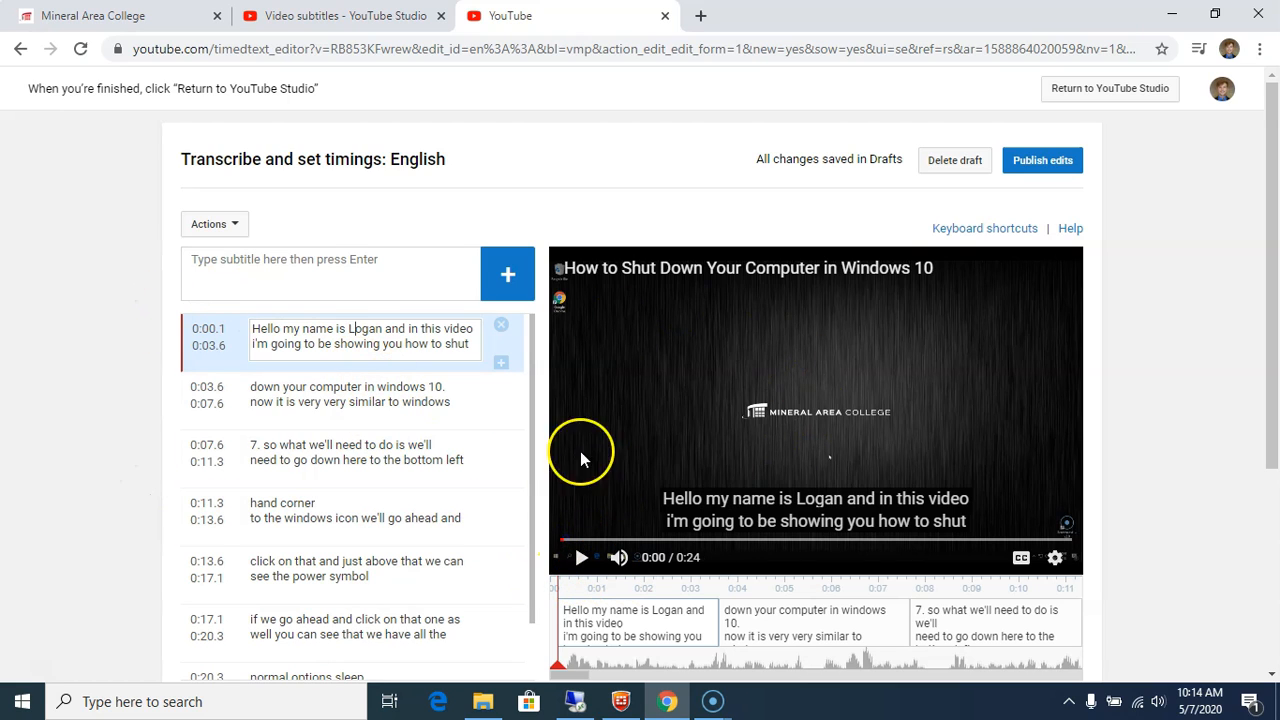
Step: Play the video into the second caption, pause it, and capitalize "Windows" in "Windows 10" there
click(583, 559)
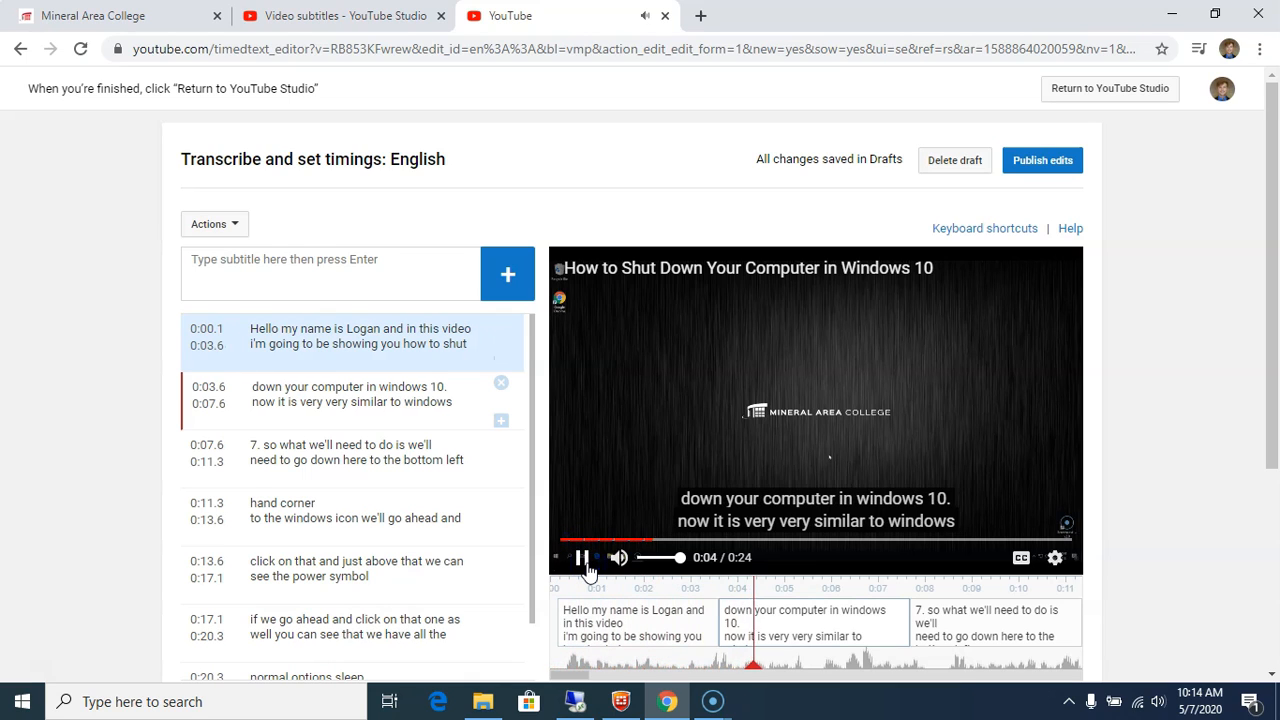
click(587, 563)
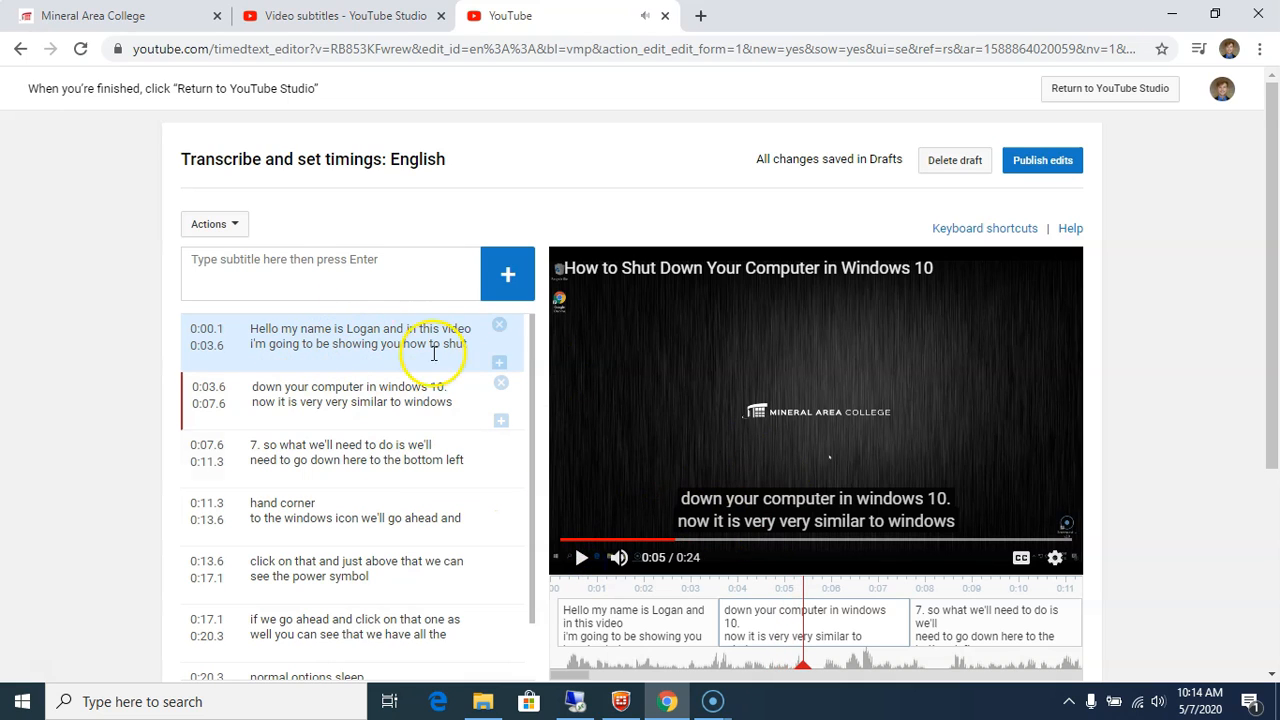
click(390, 389)
key(BackSpace)
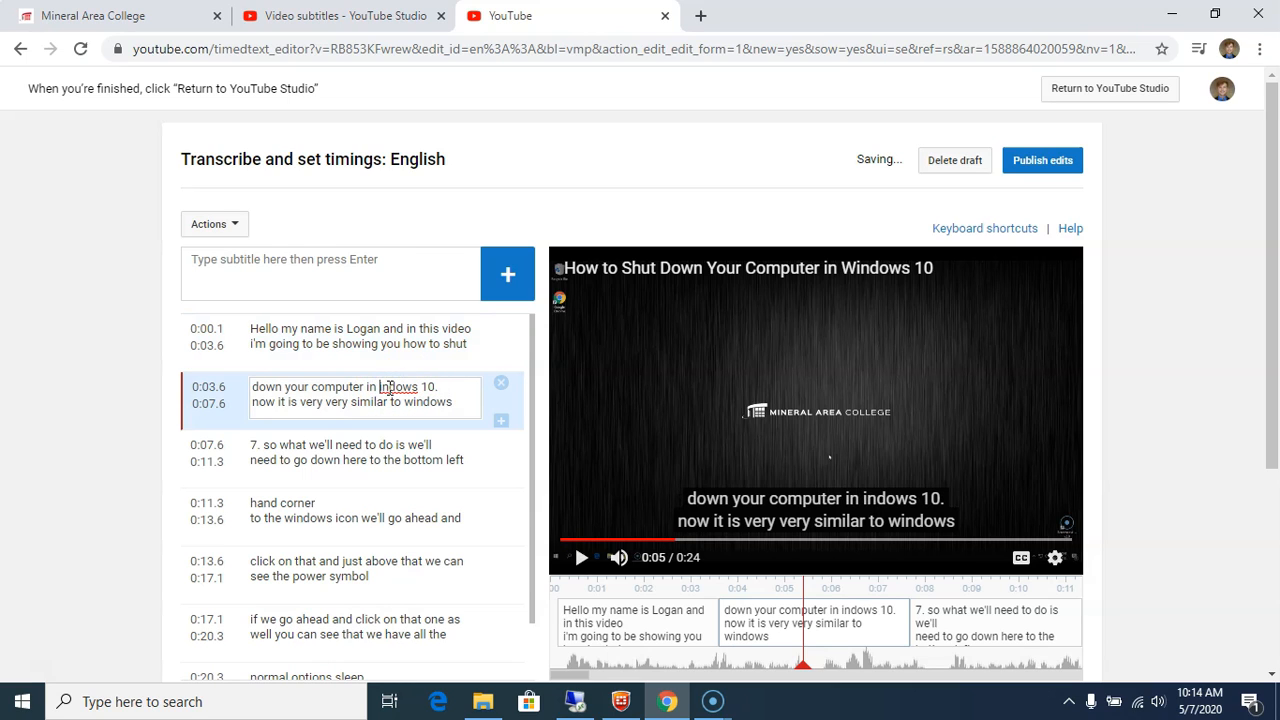
text(W)
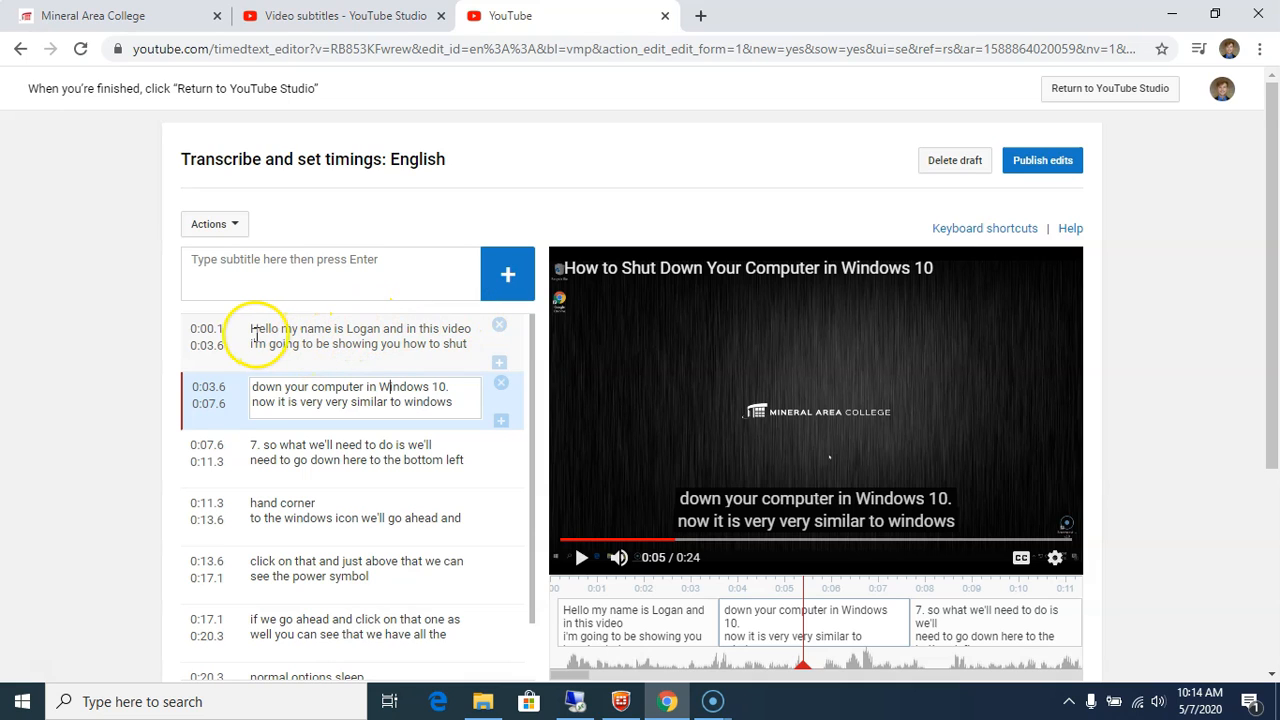
Step: Capitalize "I'm" at the start of the first caption's second line
click(253, 342)
key(BackSpace)
text(I)
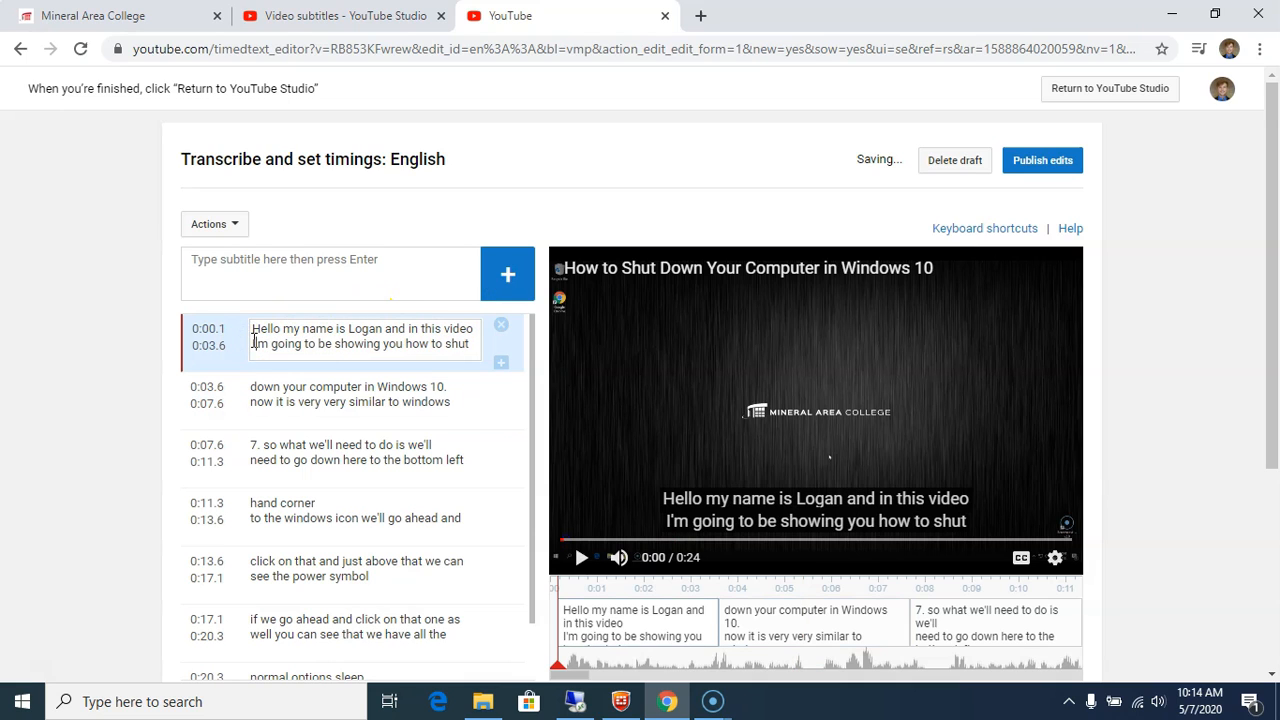
Step: Capitalize "Now" at the start of the second caption's second line
click(193, 383)
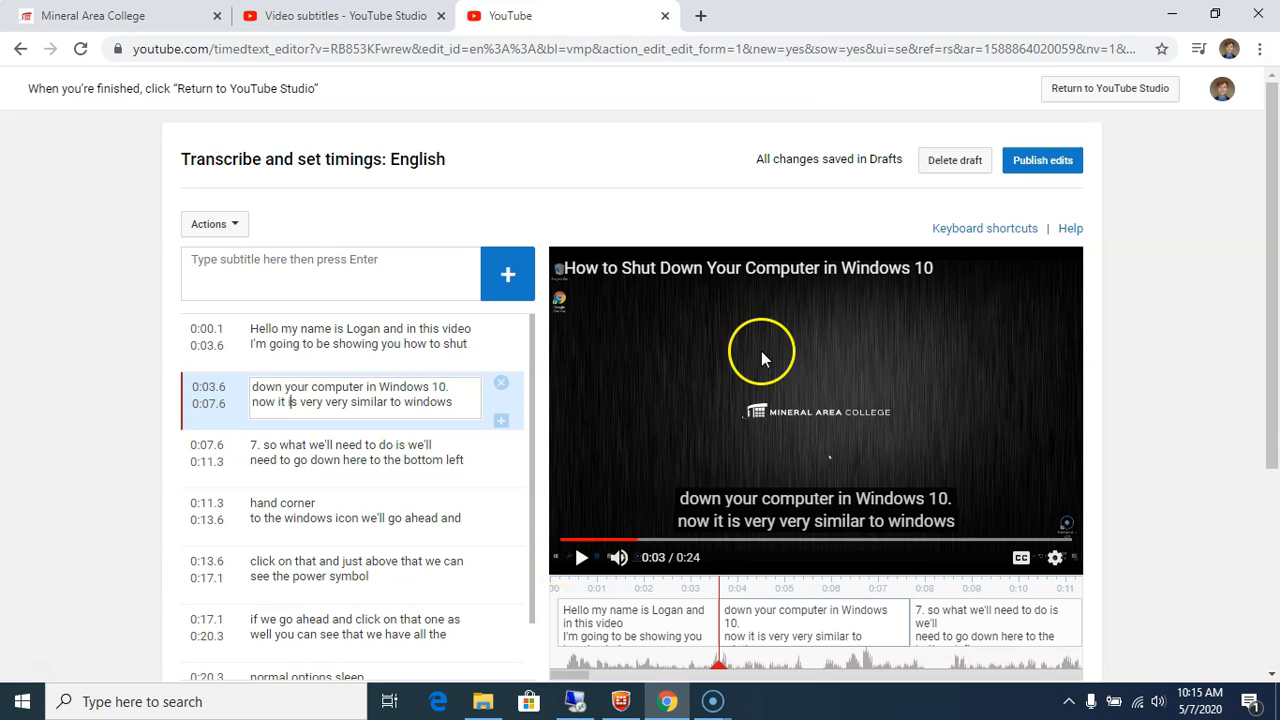
mouse_move(1278, 185)
mouse_down()
mouse_move(1276, 316)
mouse_move(1275, 203)
mouse_up()
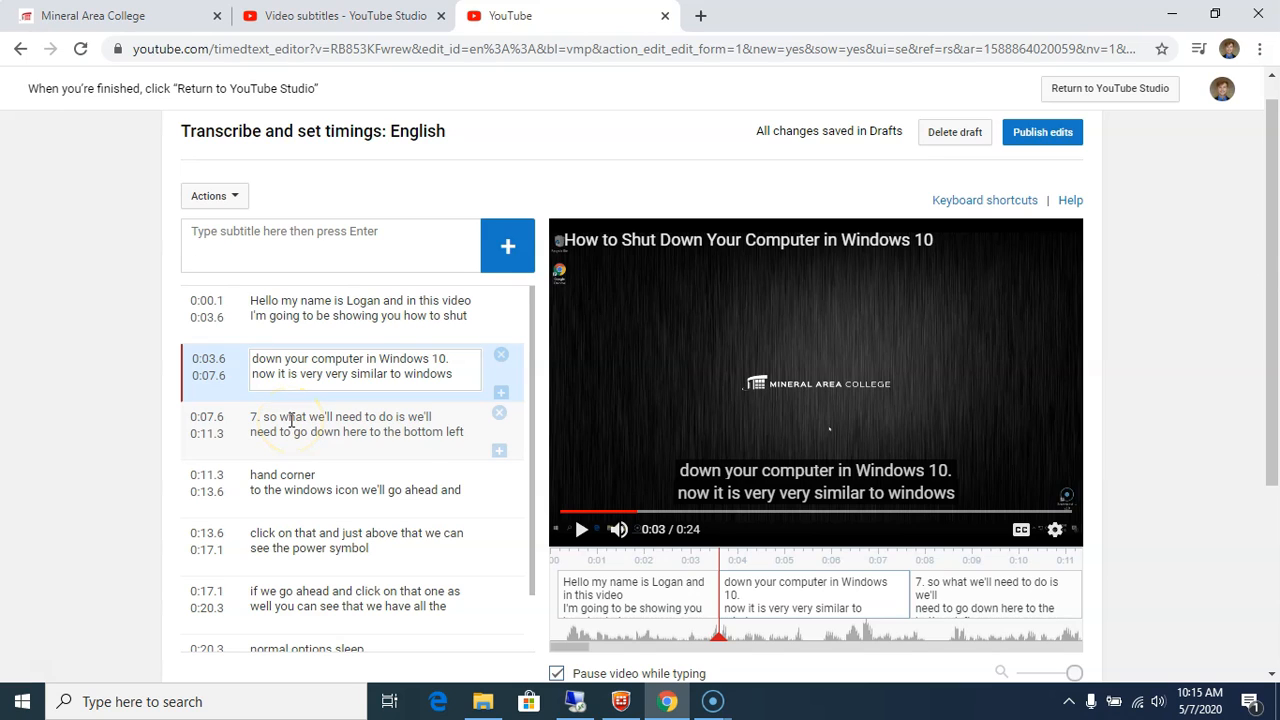
click(261, 371)
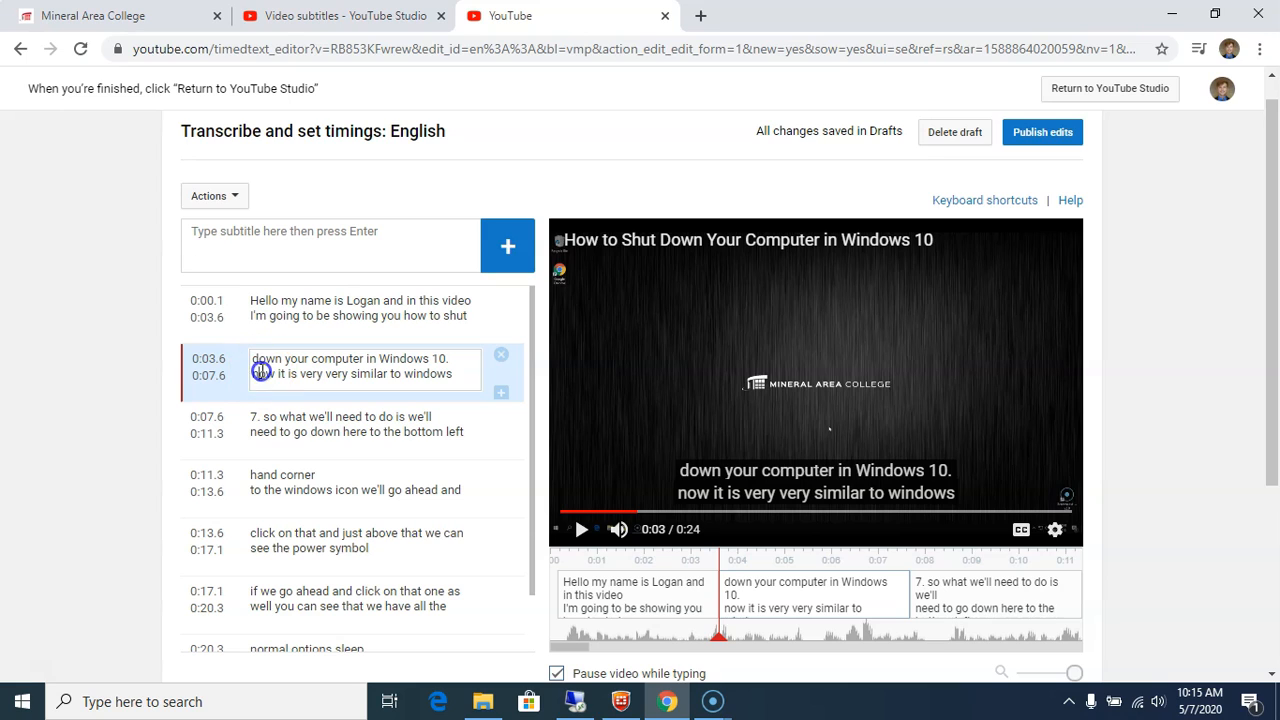
key(BackSpace)
text(N)
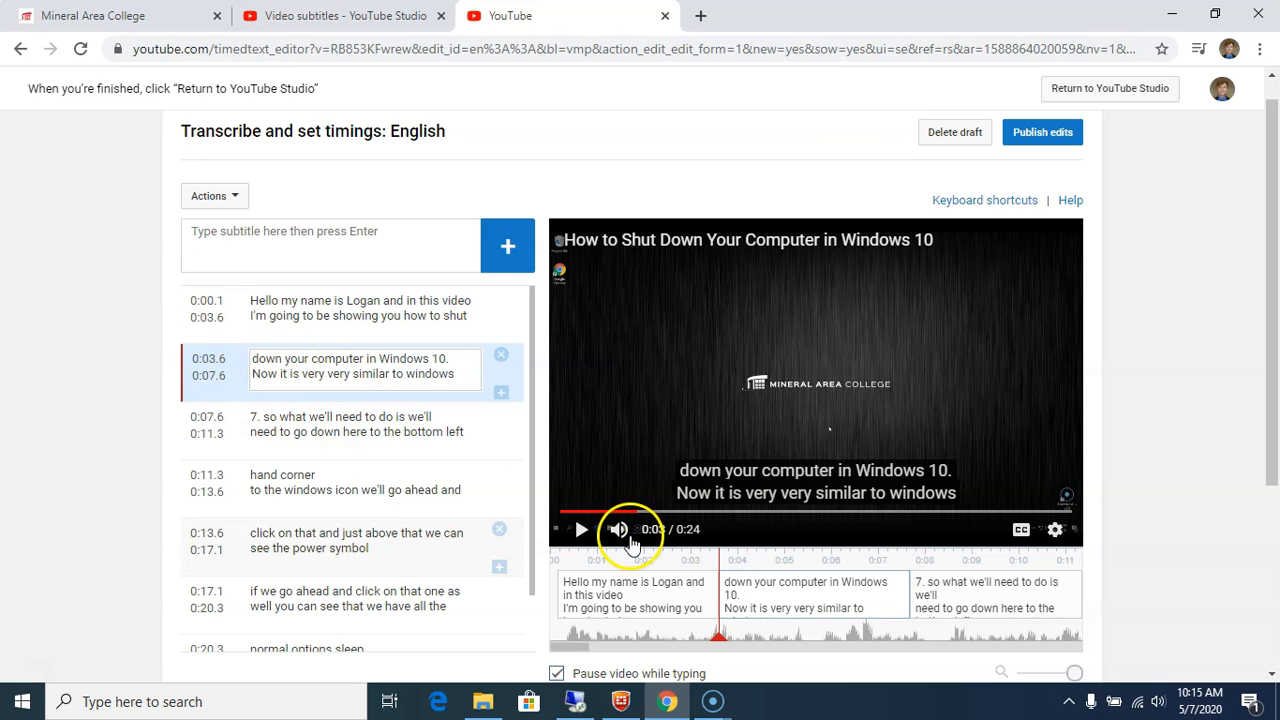
Step: Play the video into the third caption, pause it, and capitalize "Windows" at the end of the second caption
click(582, 532)
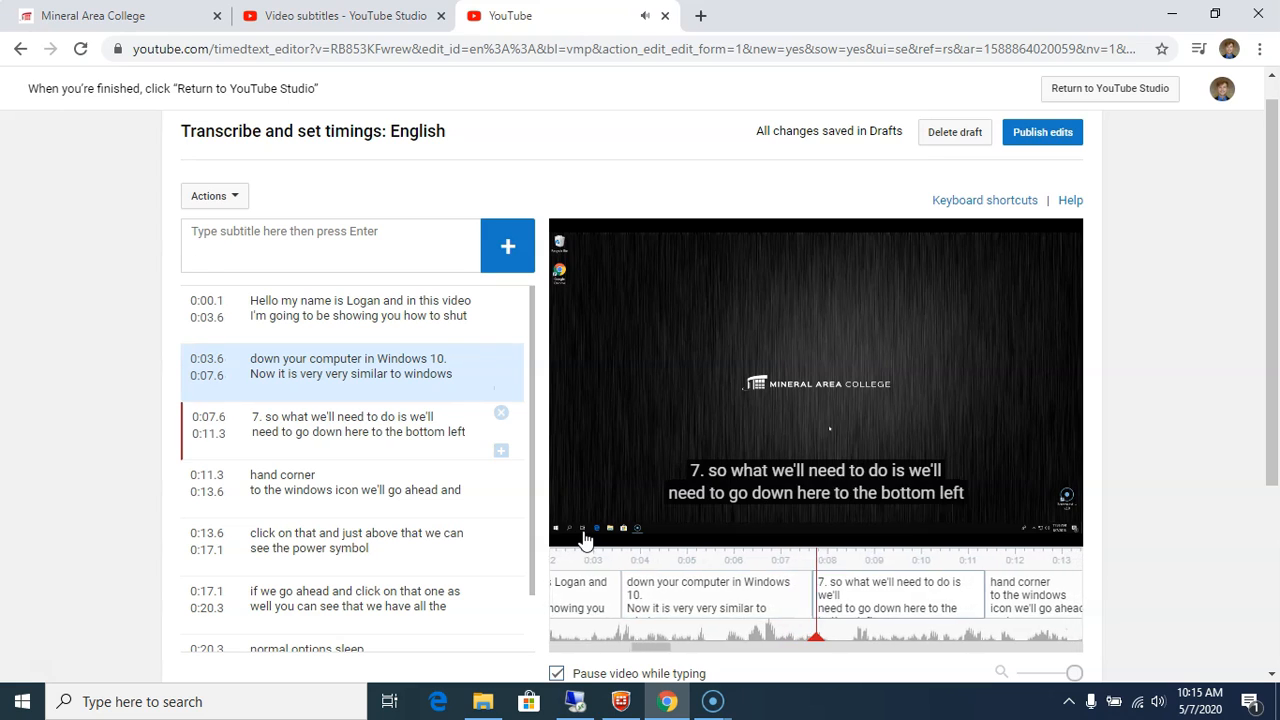
click(582, 530)
click(416, 385)
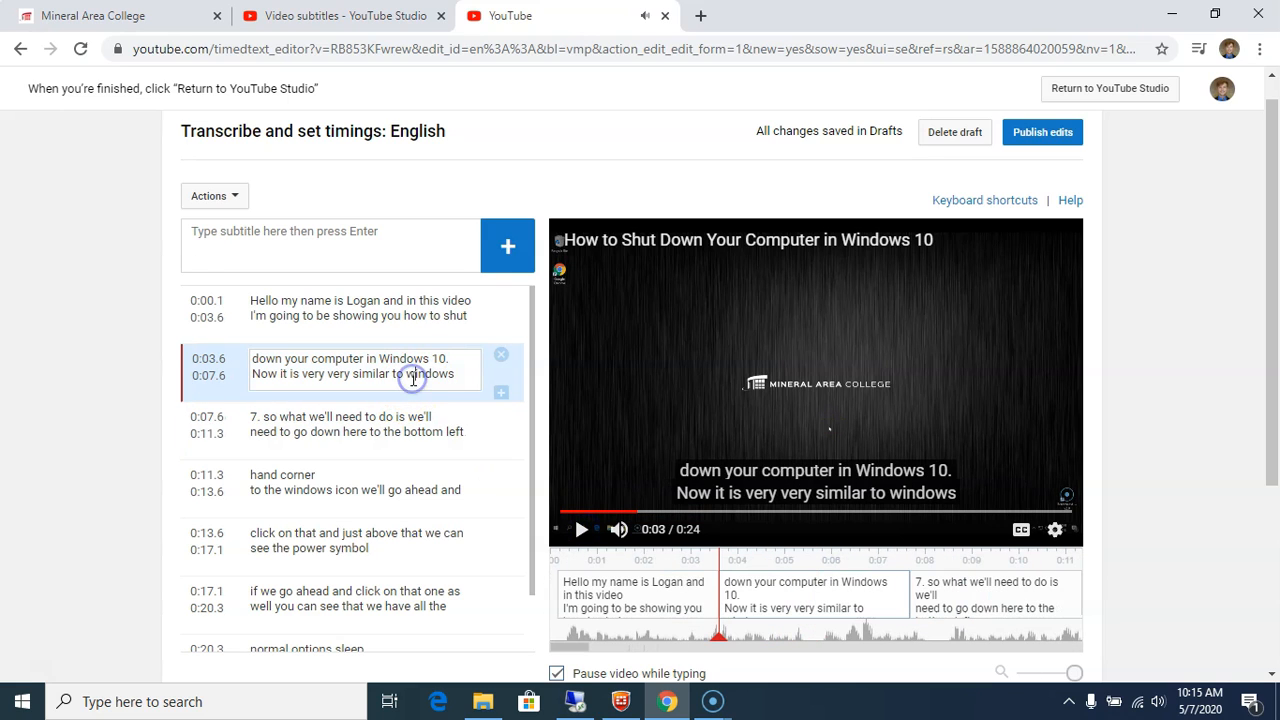
key(BackSpace)
text(W)
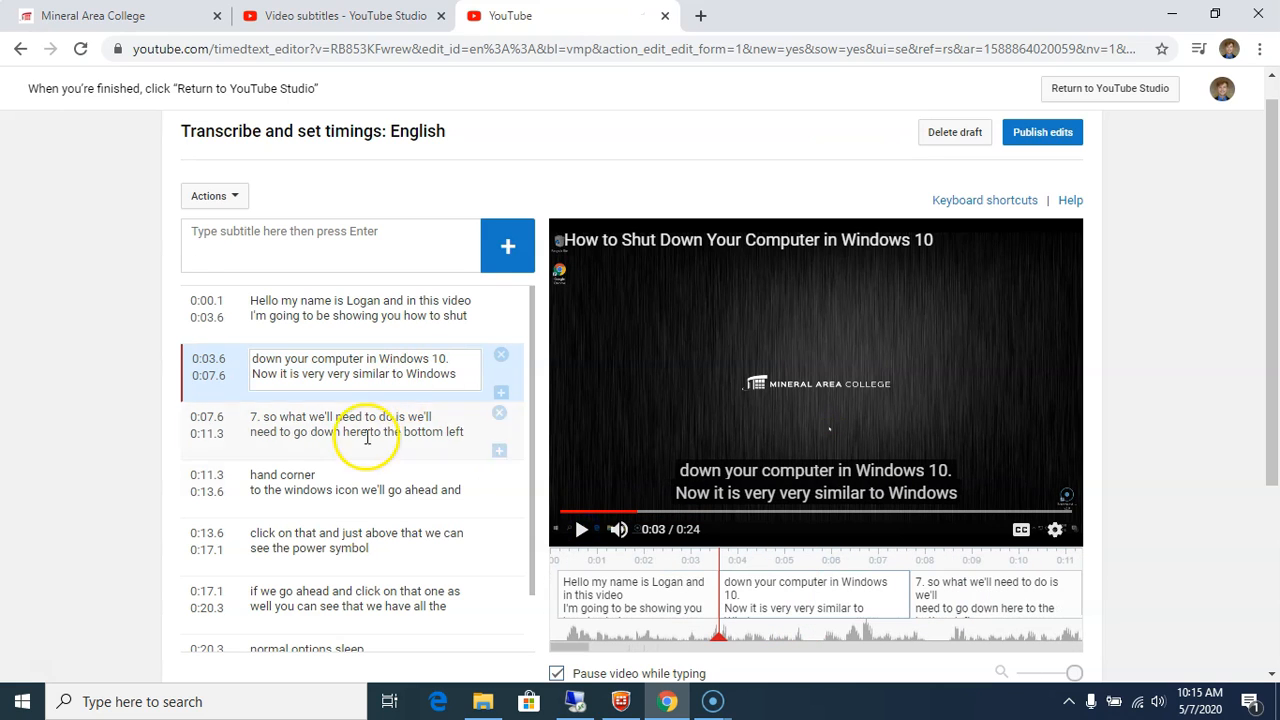
Step: Play the video into the third caption, pause it, and capitalize "So" after "7." there
click(583, 531)
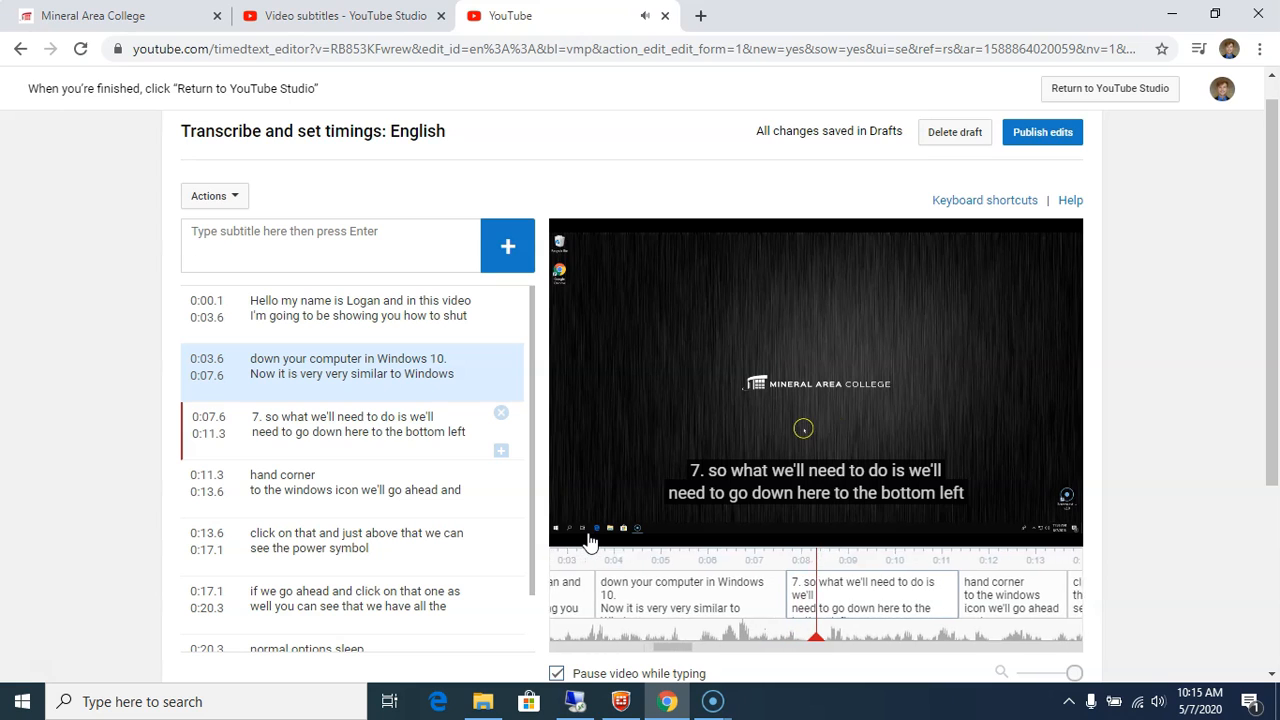
click(588, 538)
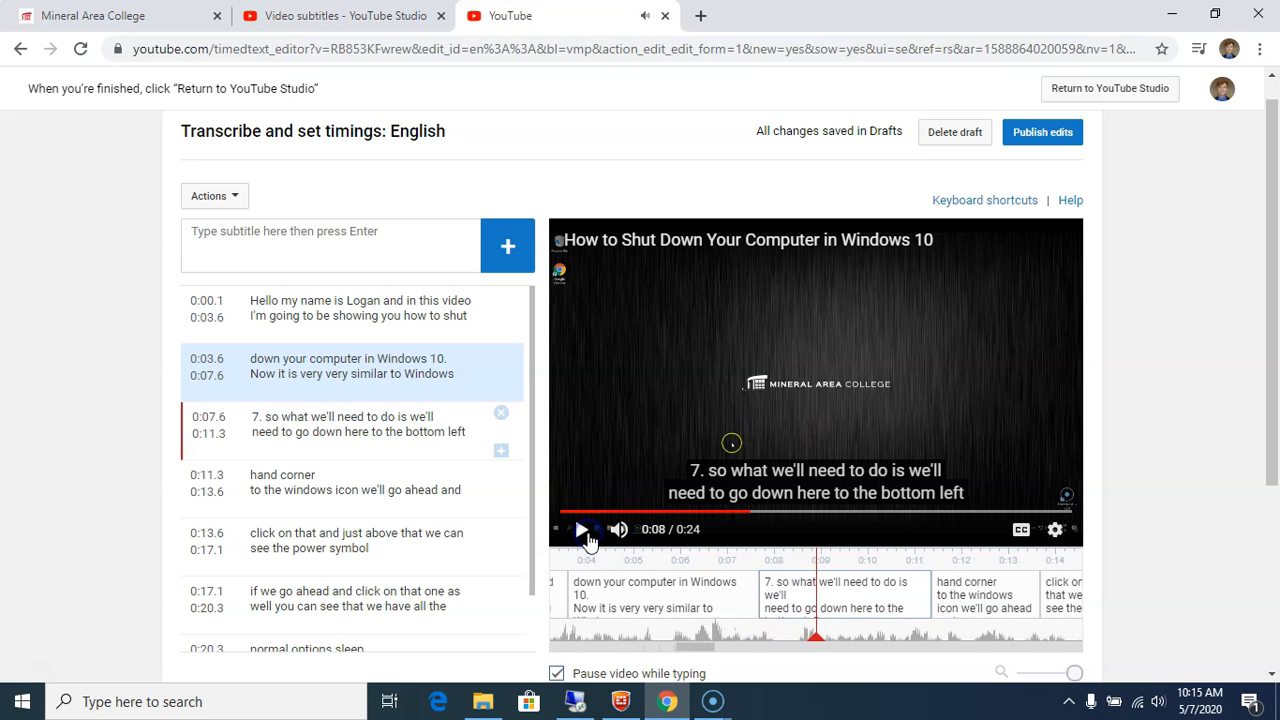
click(272, 413)
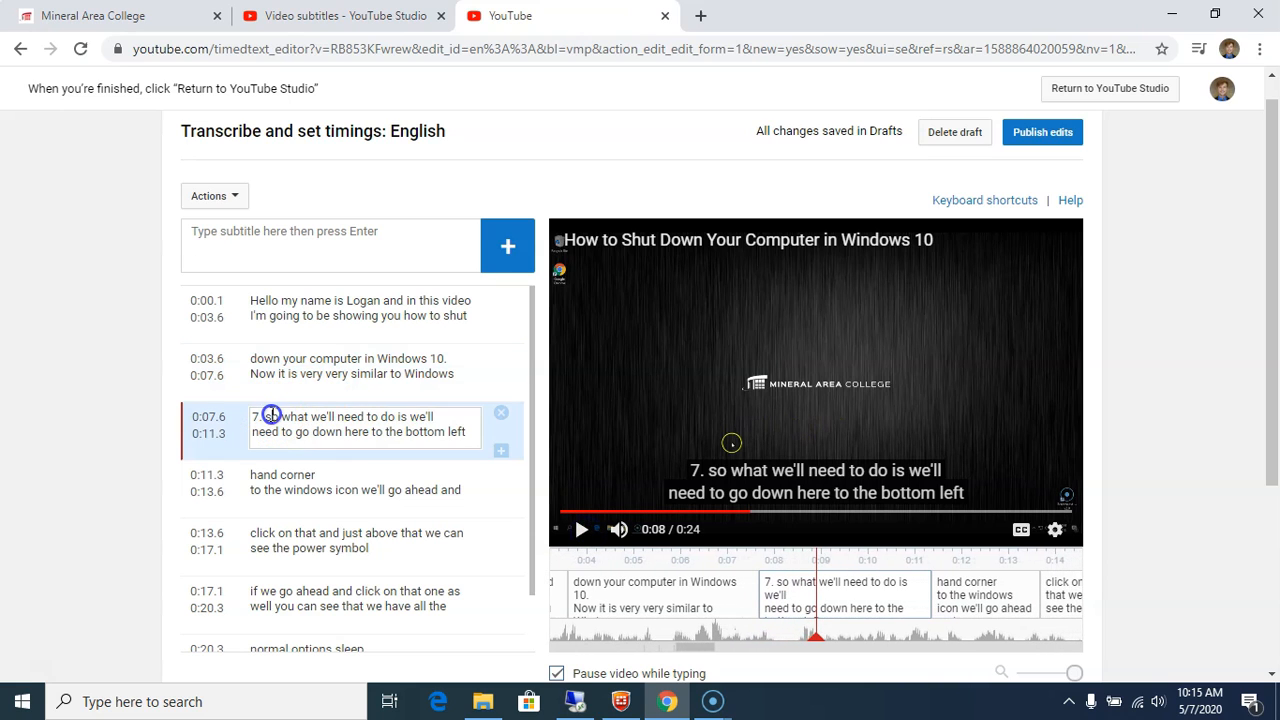
key(BackSpace)
text(S)
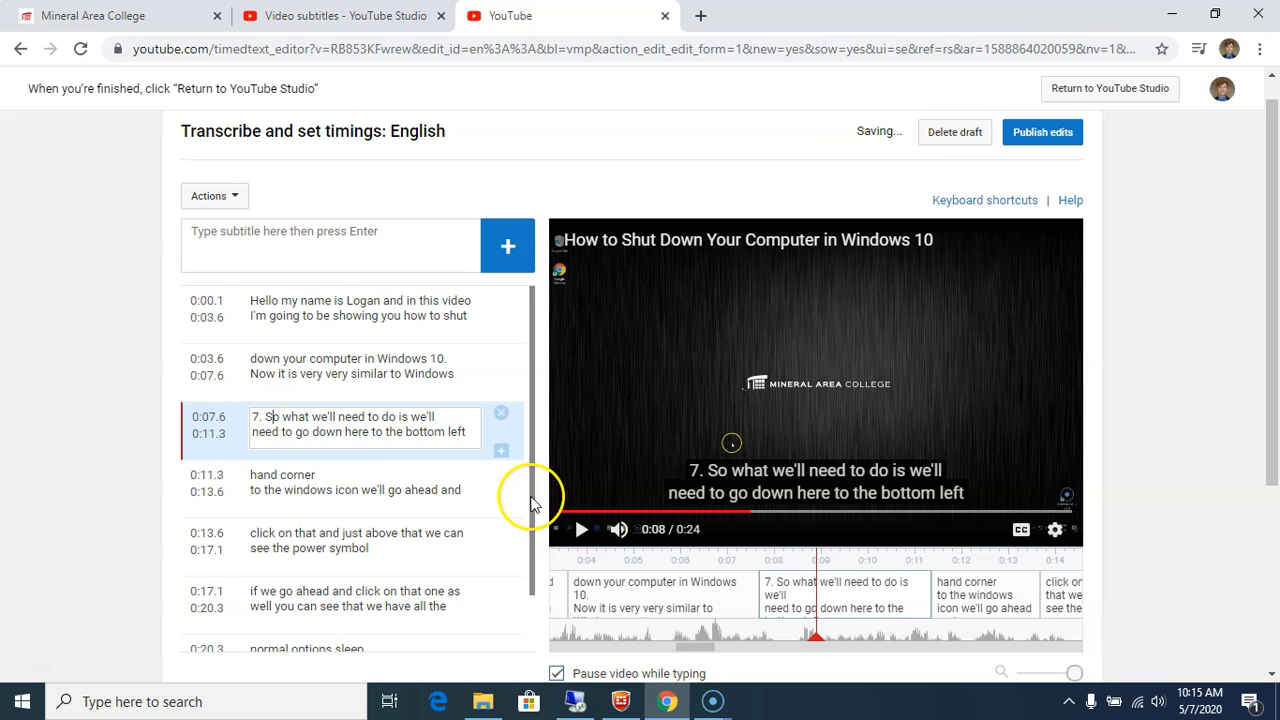
Step: Play the video through the fourth caption, pause it, and capitalize "Windows" in "to the Windows icon"
click(581, 549)
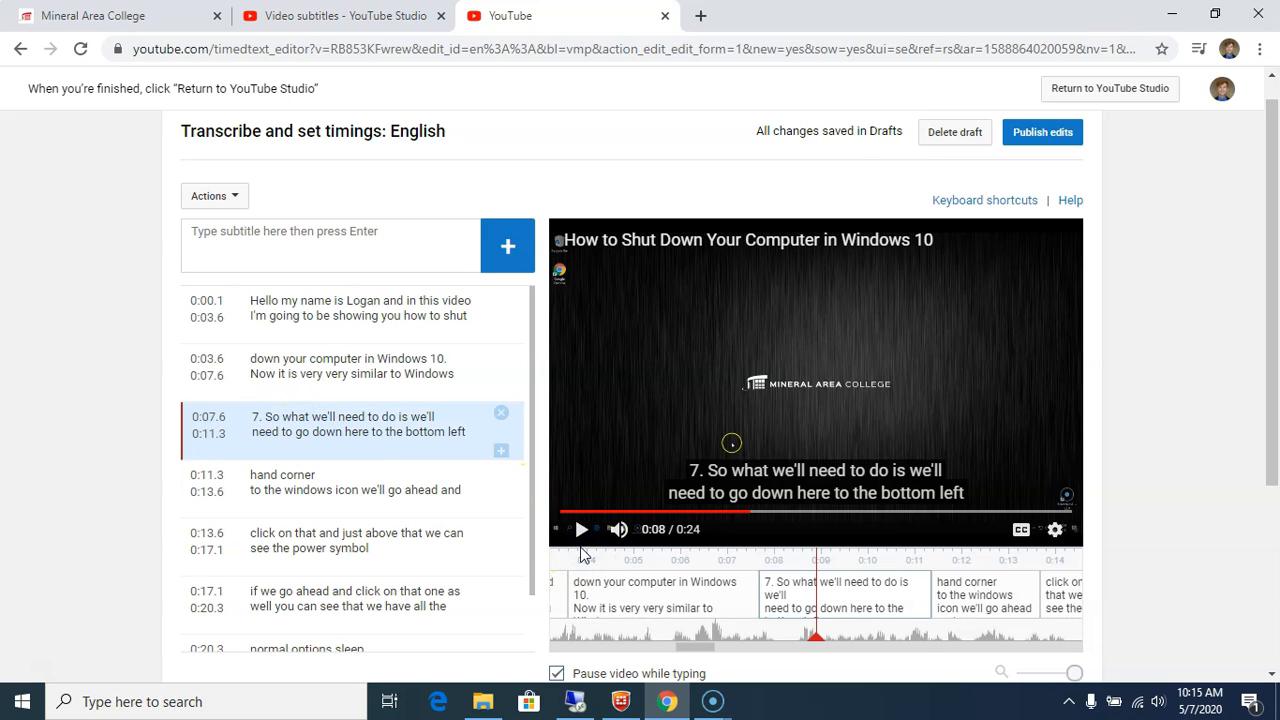
click(581, 533)
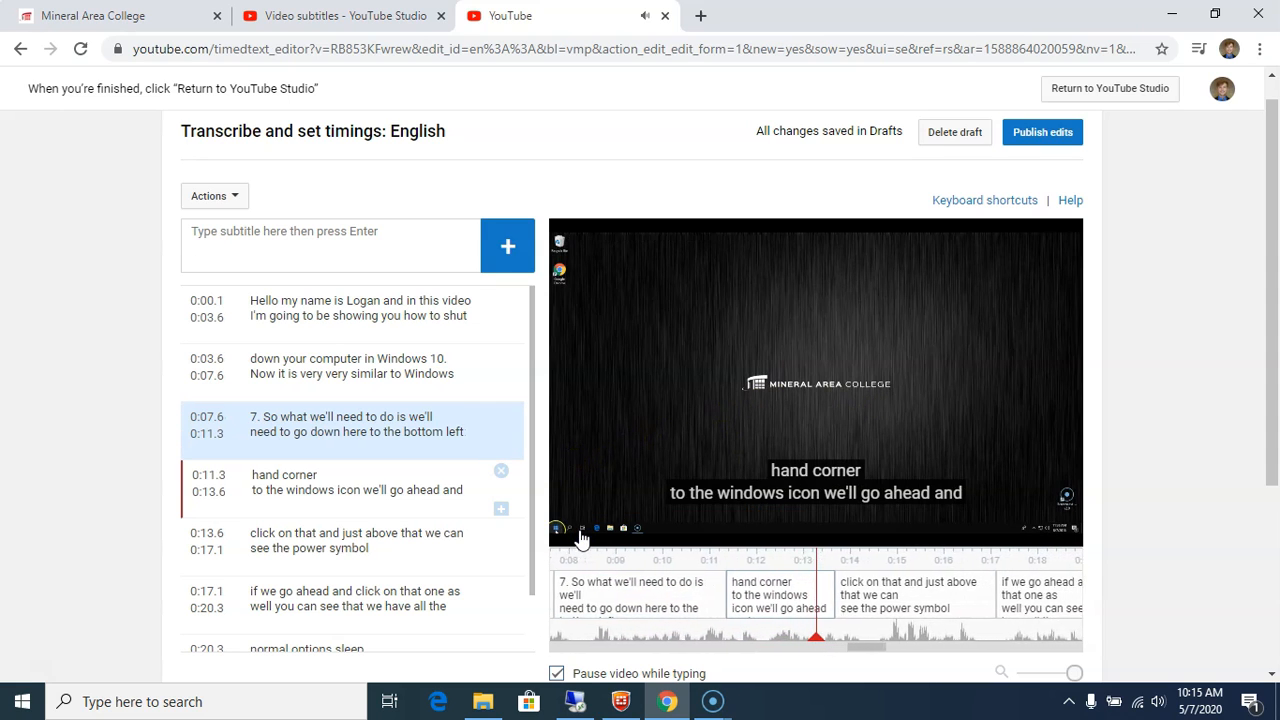
click(581, 533)
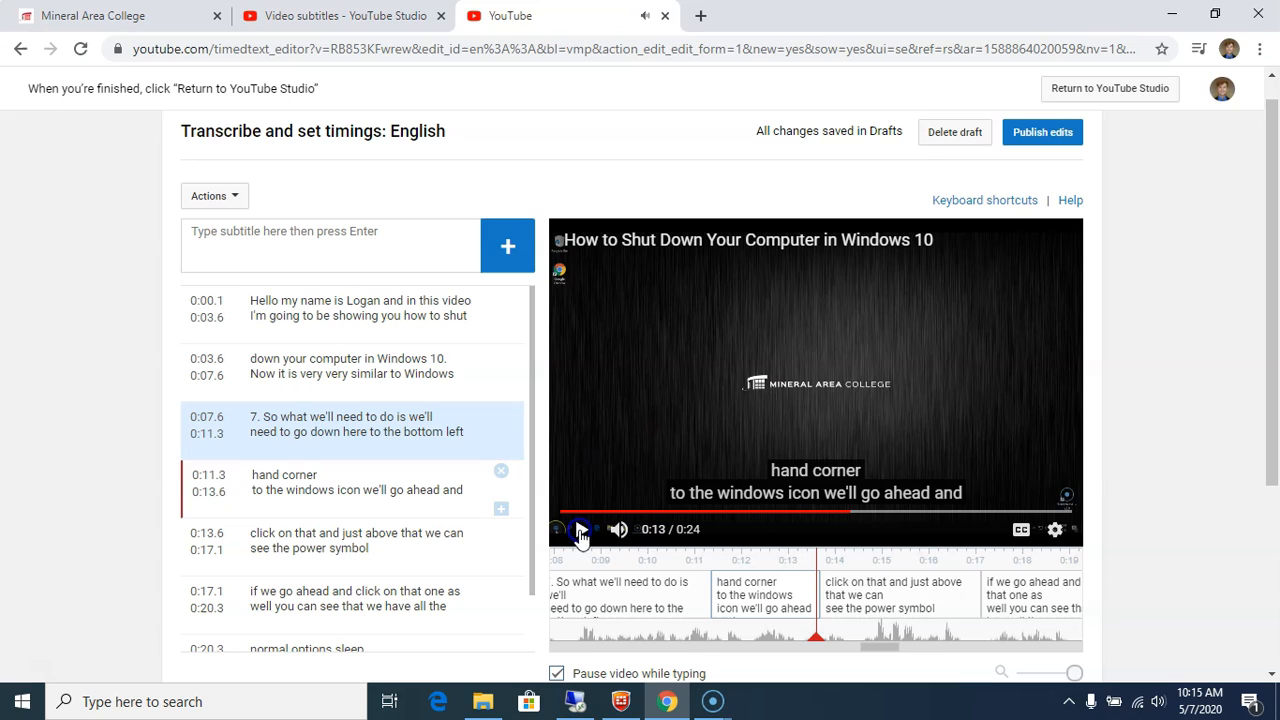
click(296, 488)
key(BackSpace)
text(W)
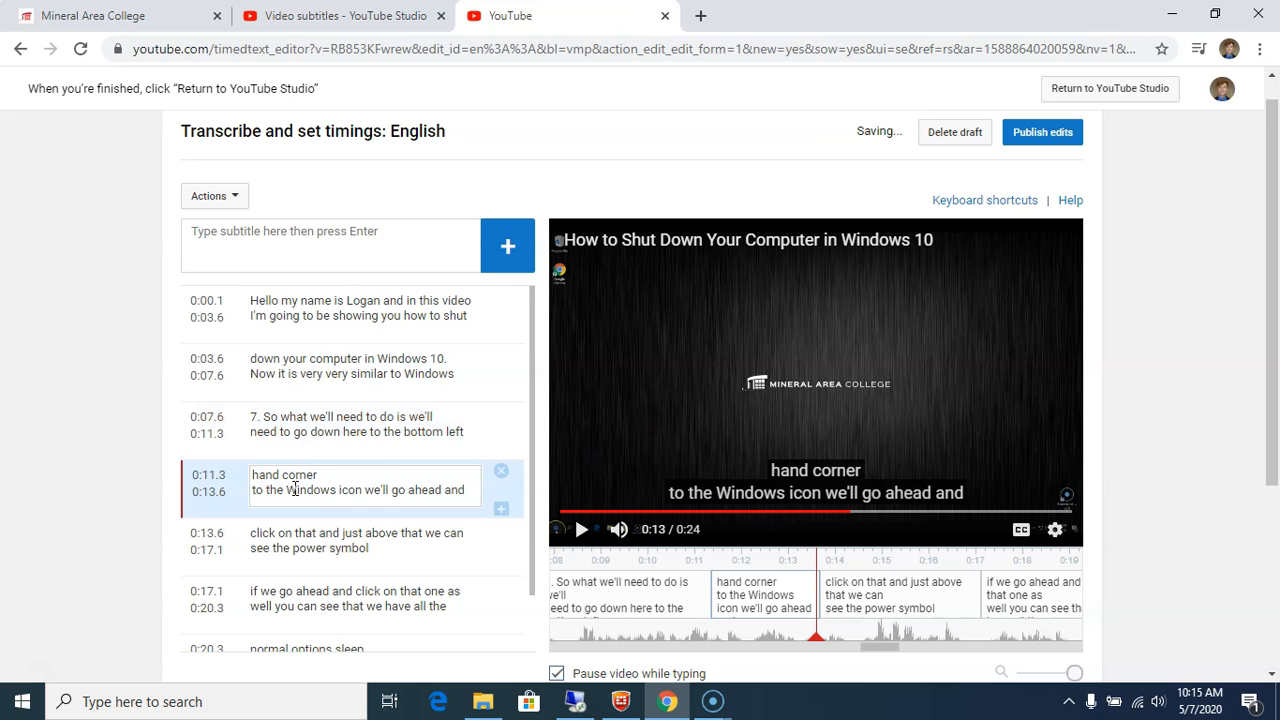
Step: Add a period after "icon" in the fourth caption and capitalize the following "We'll"
click(360, 490)
text(.)
key(Right)
key(Delete)
text(W)
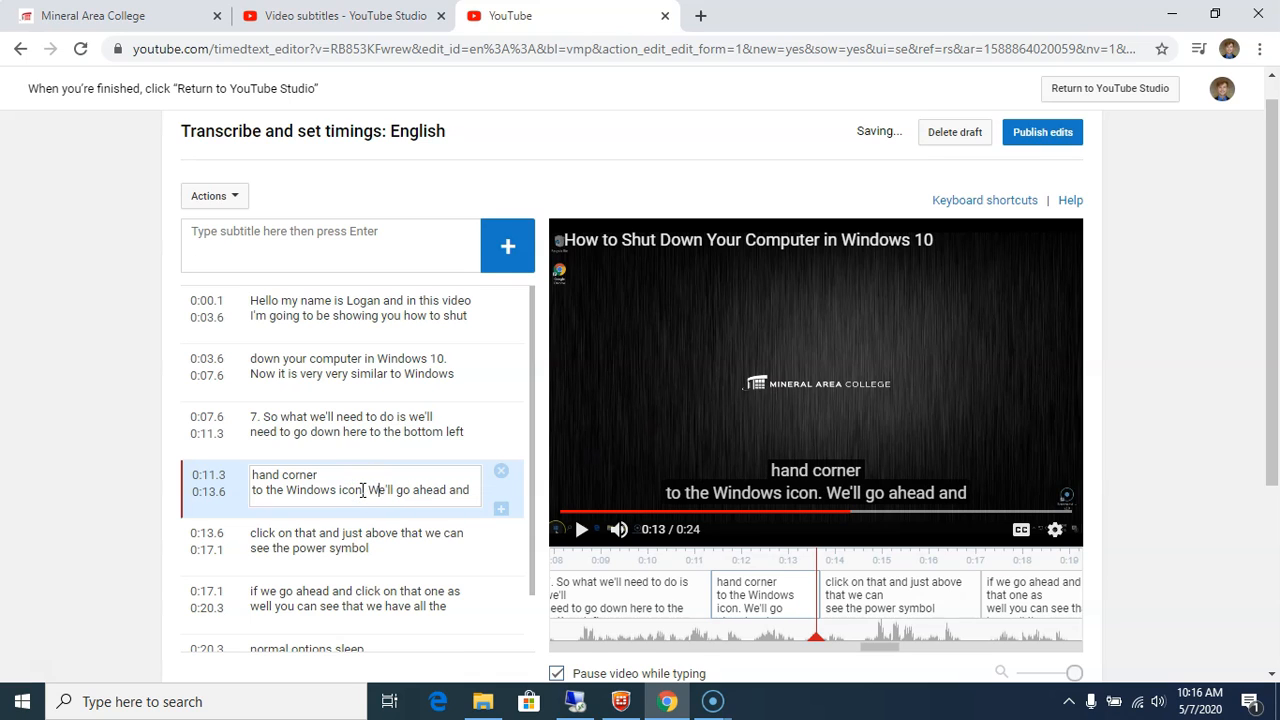
Step: Play the video past the fifth caption, pause it, and add a period after "symbol" there
click(578, 538)
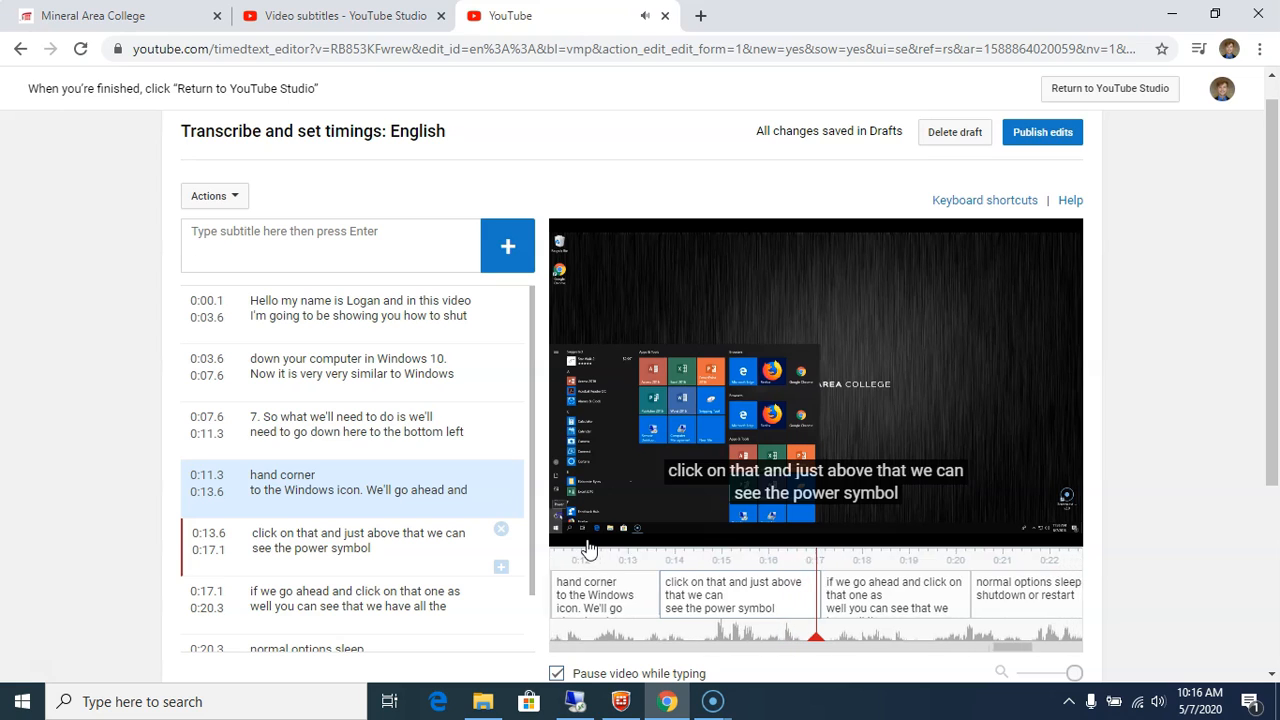
click(581, 529)
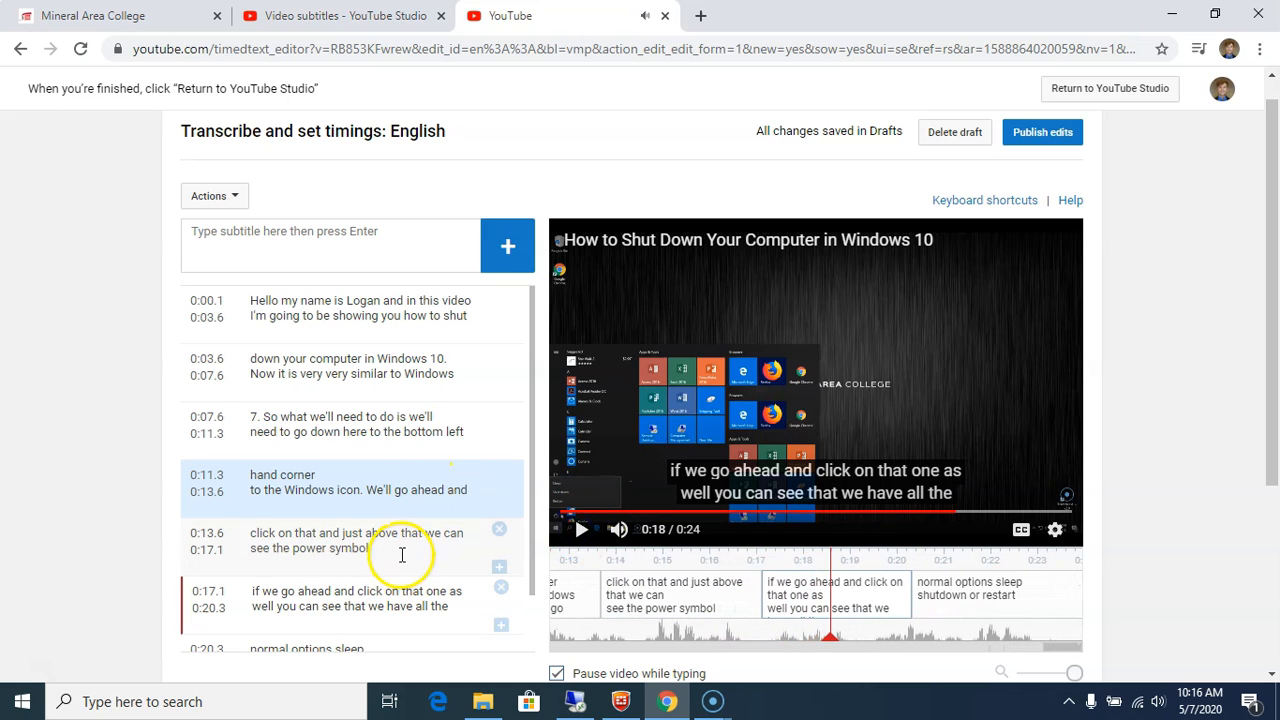
click(401, 553)
text(.)
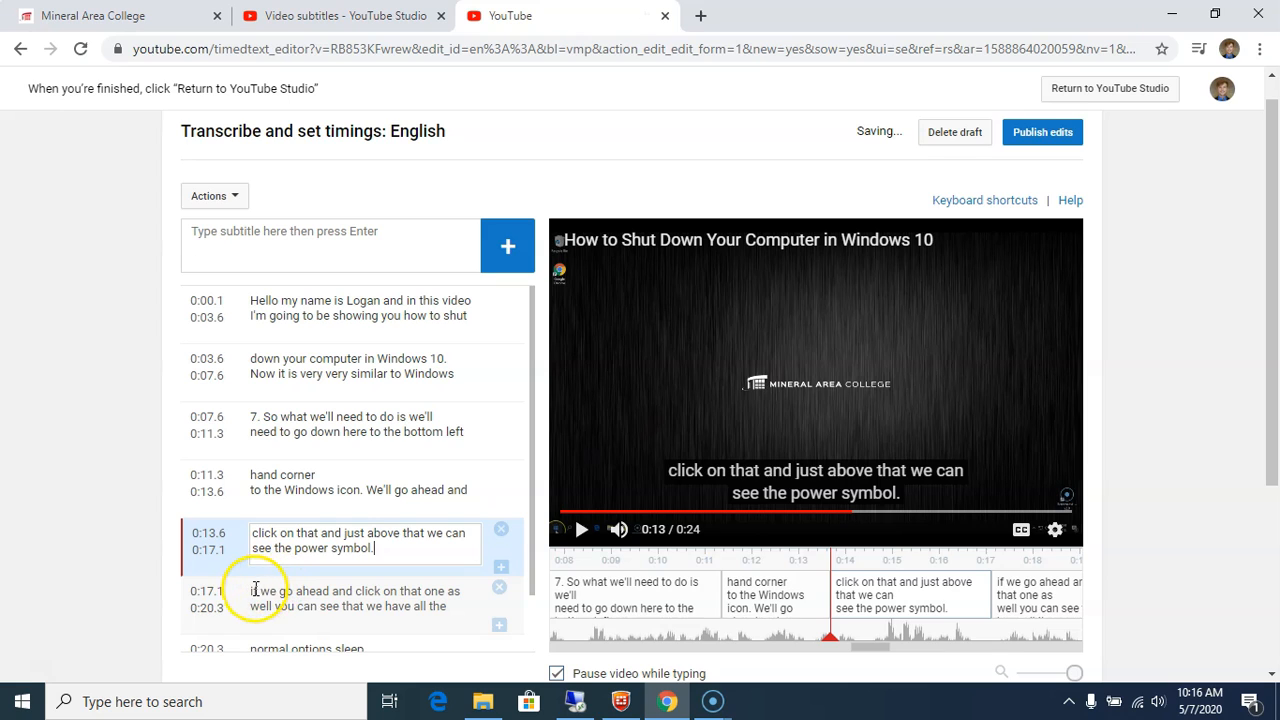
Step: Capitalize "If" at the start of the sixth caption
click(255, 590)
key(Delete)
text(I)
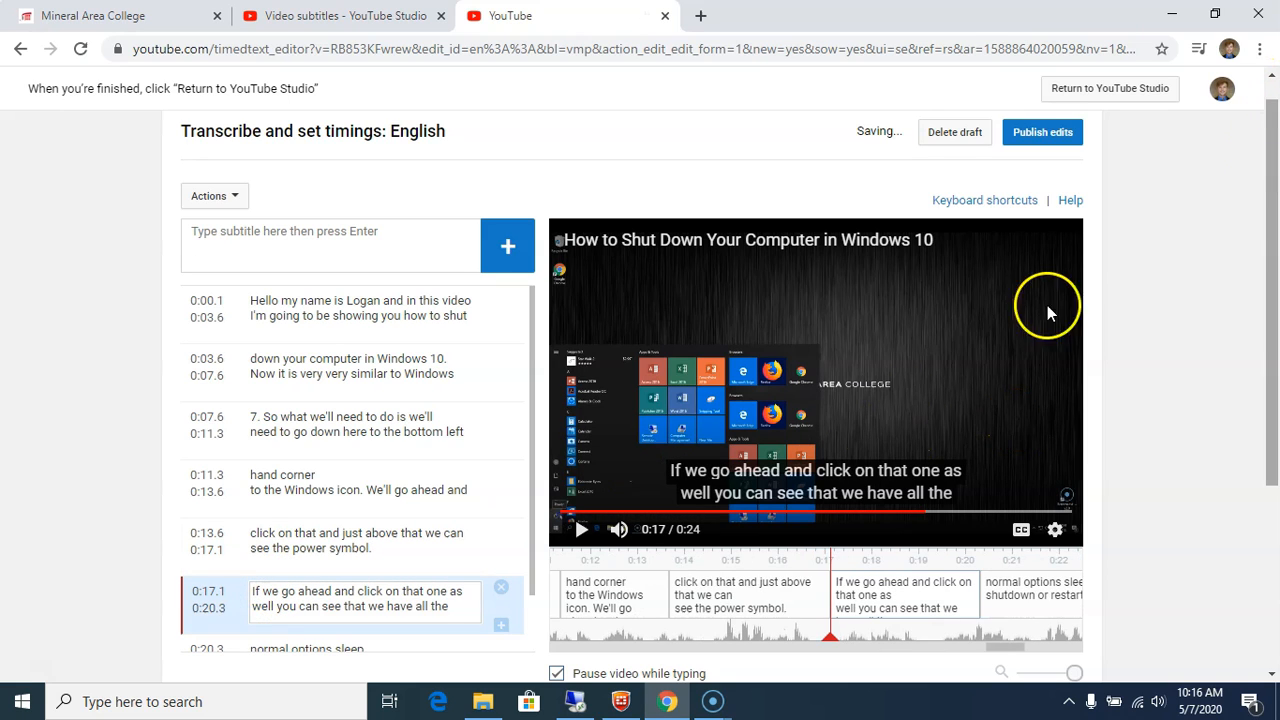
Step: Play the video to its end, and add a colon after "options" and a comma after "sleep" in the last caption
click(581, 530)
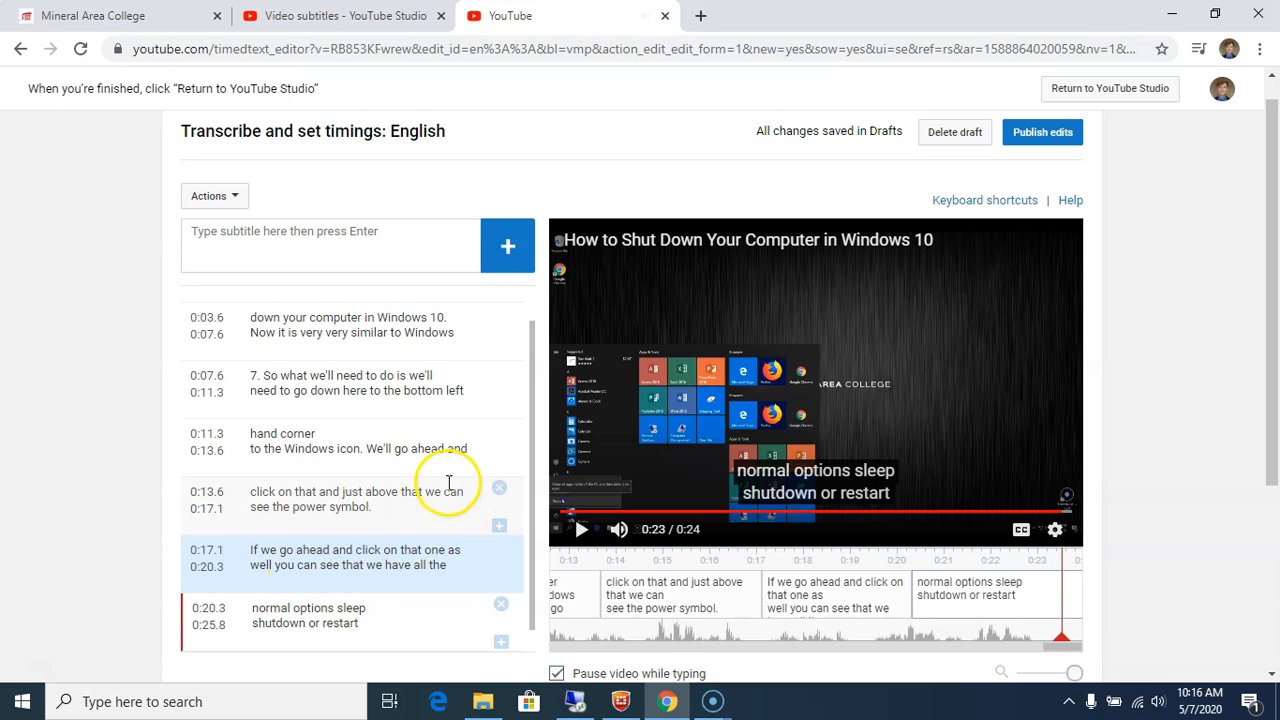
click(334, 607)
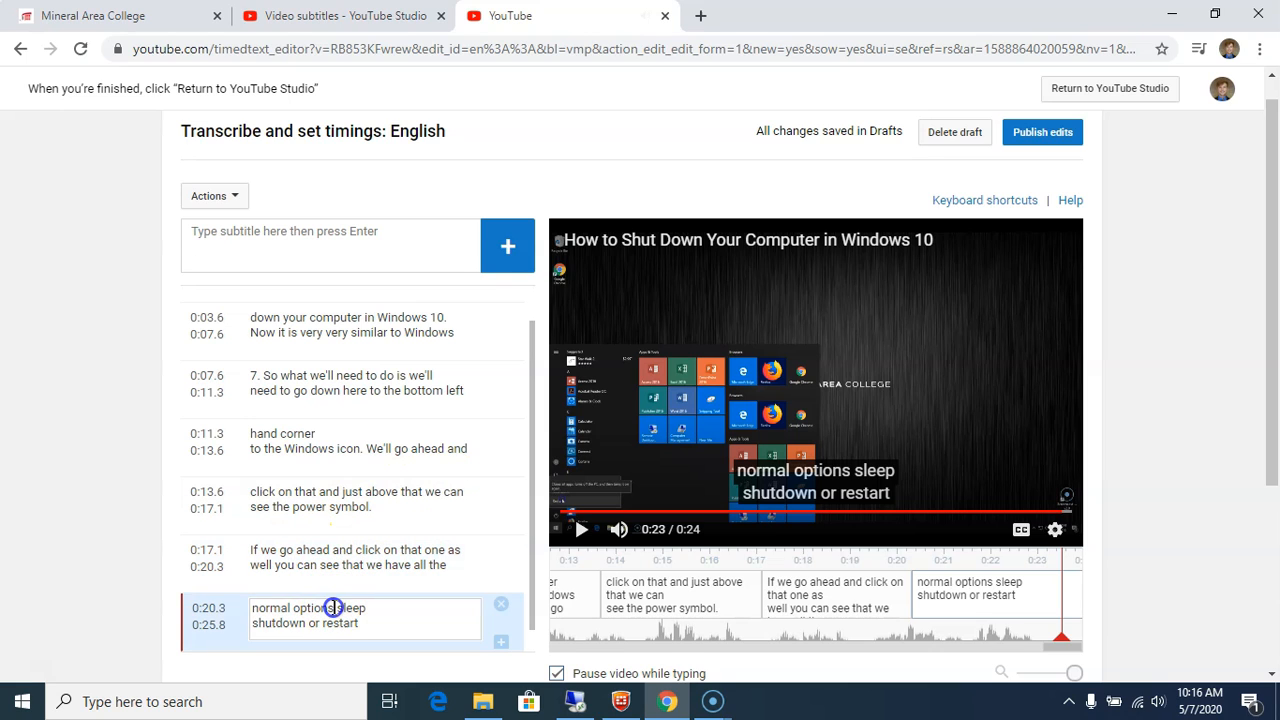
text(:)
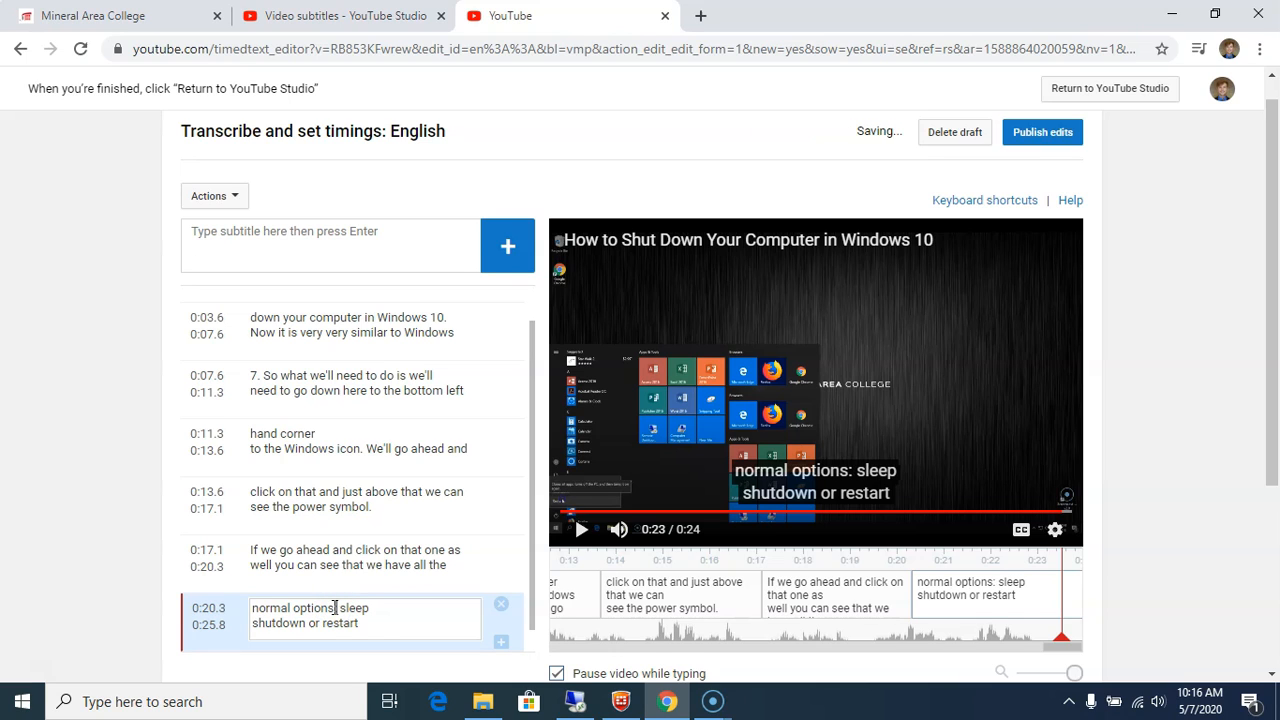
click(368, 607)
text(,)
Step: Add a comma after "shutdown" and a period after "restart" in the last caption's second line
click(305, 623)
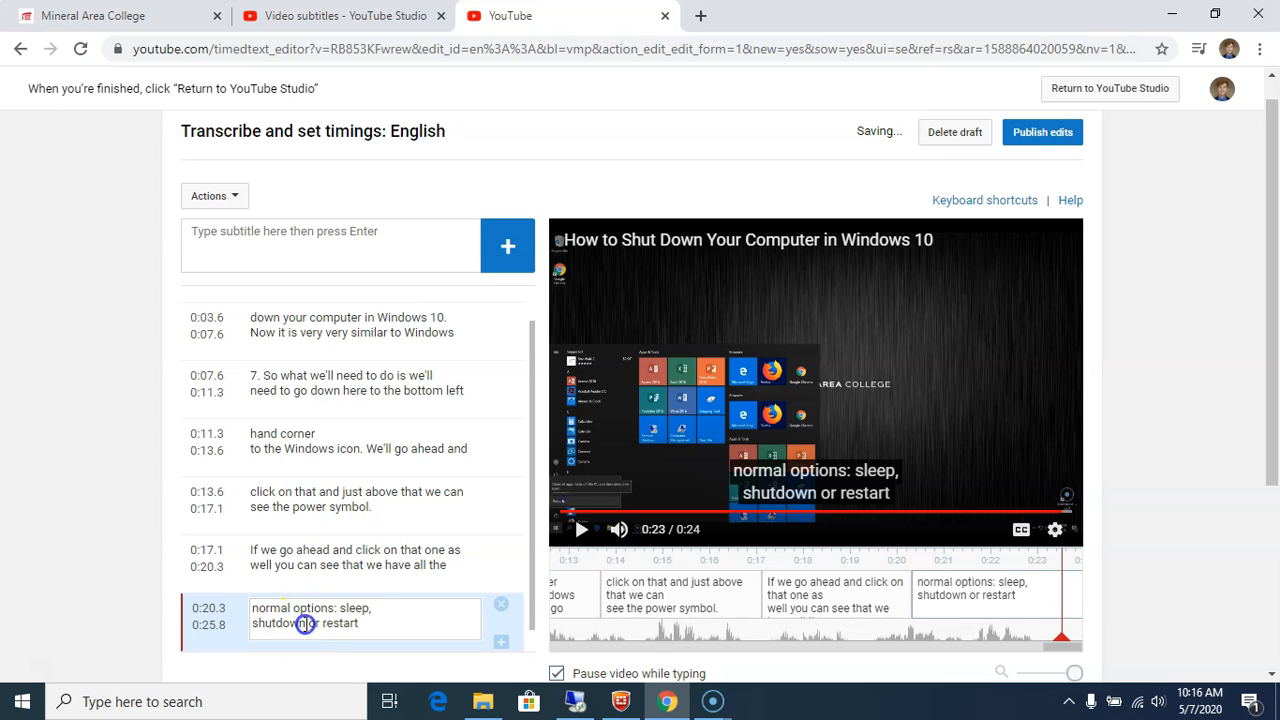
text(,)
click(371, 620)
text(.)
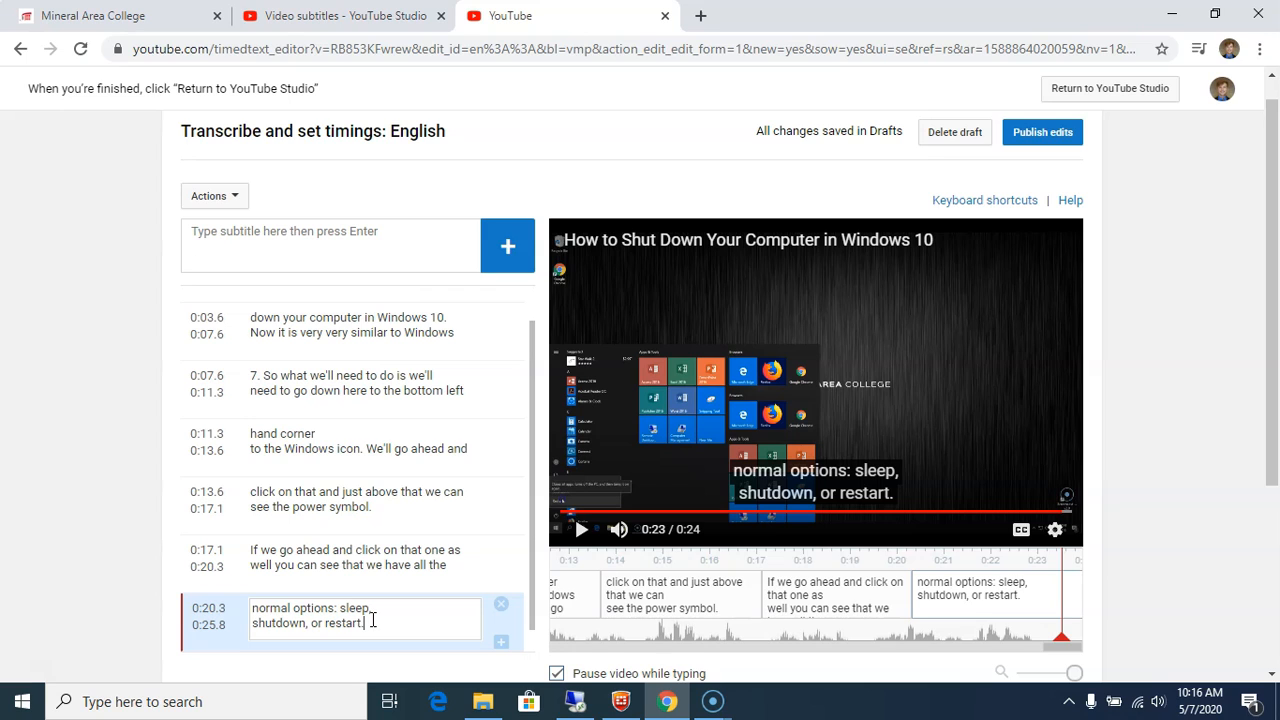
Step: Insert a new caption after the one starting at 0:17.1, with the text "This text was missing."
drag(531, 351, 531, 486)
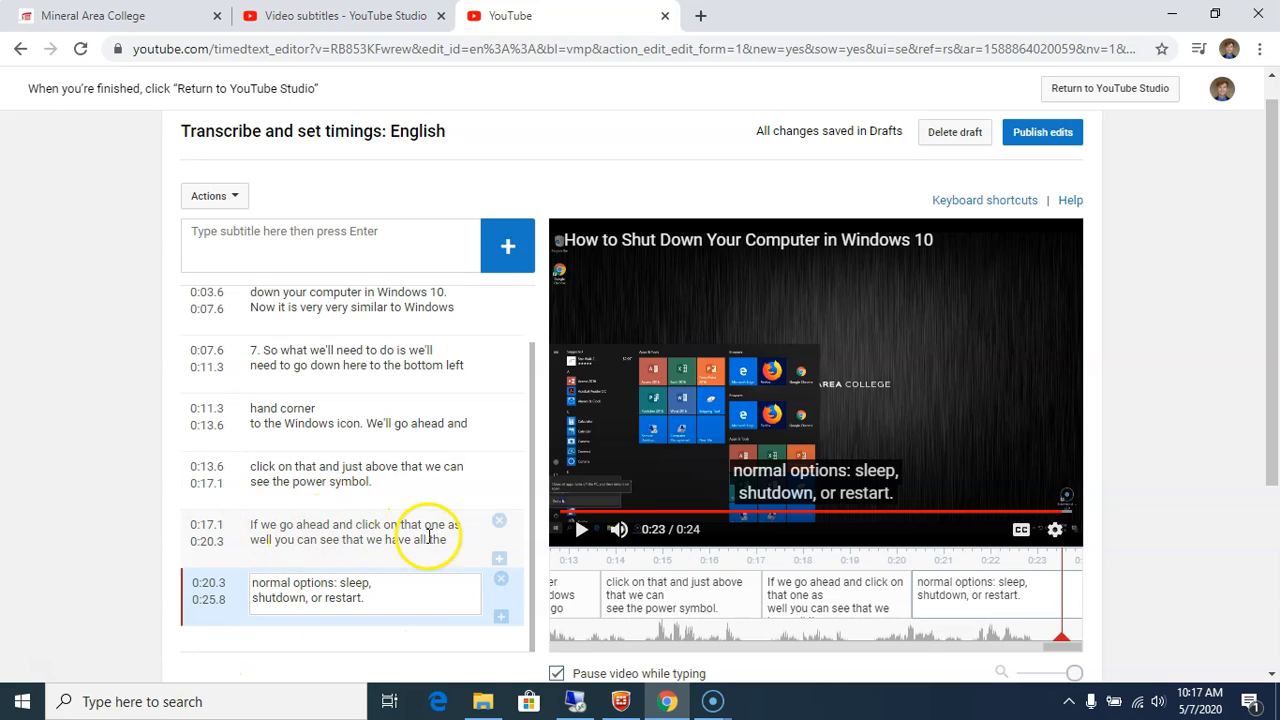
click(449, 542)
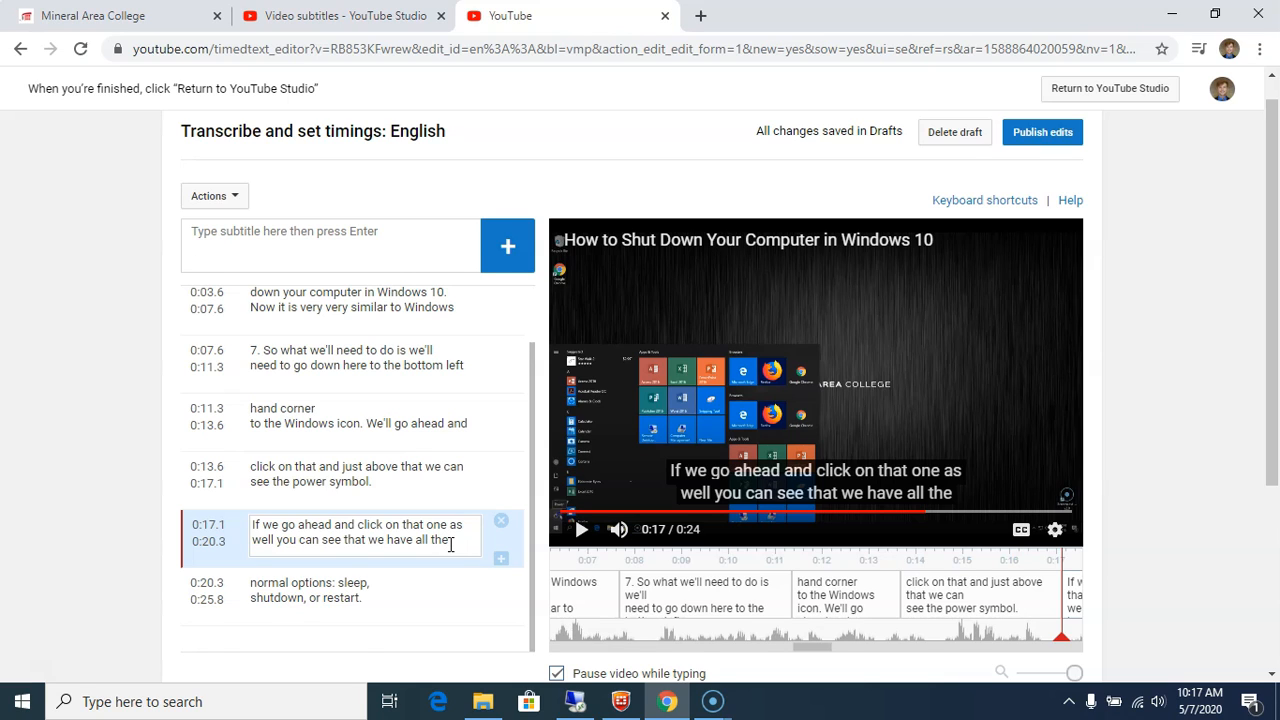
key(Return)
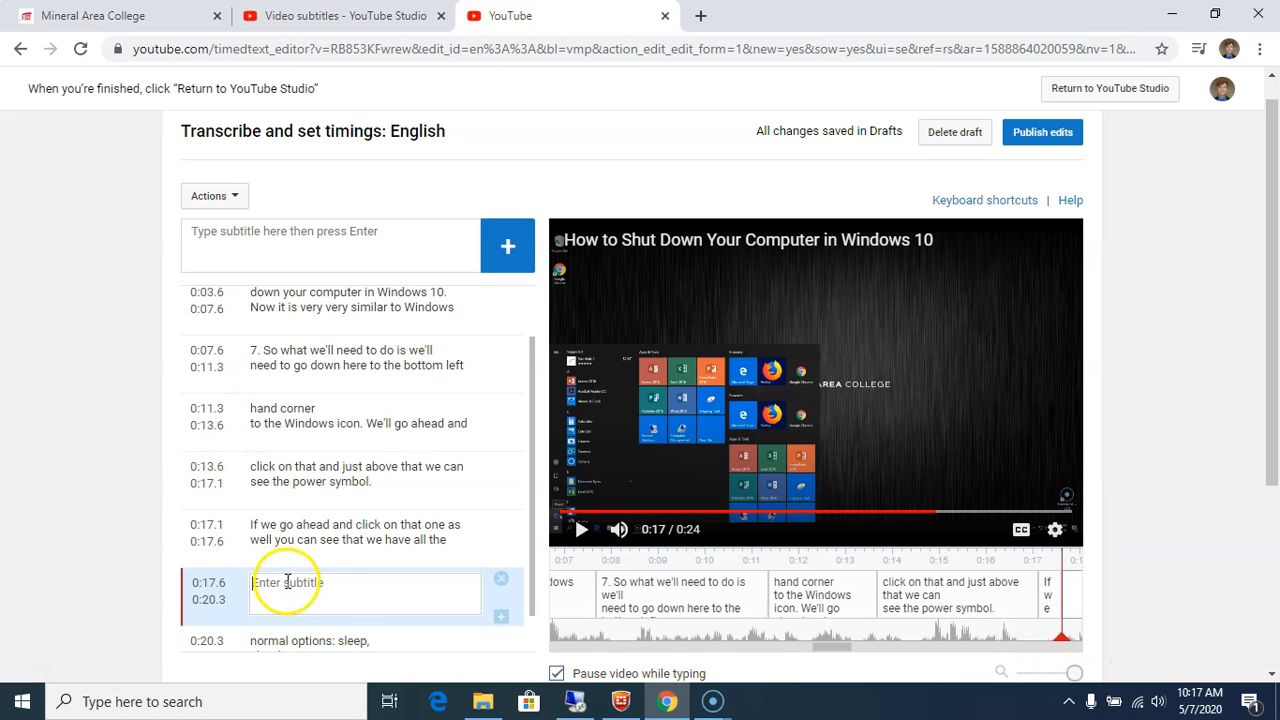
click(331, 595)
text(This text was)
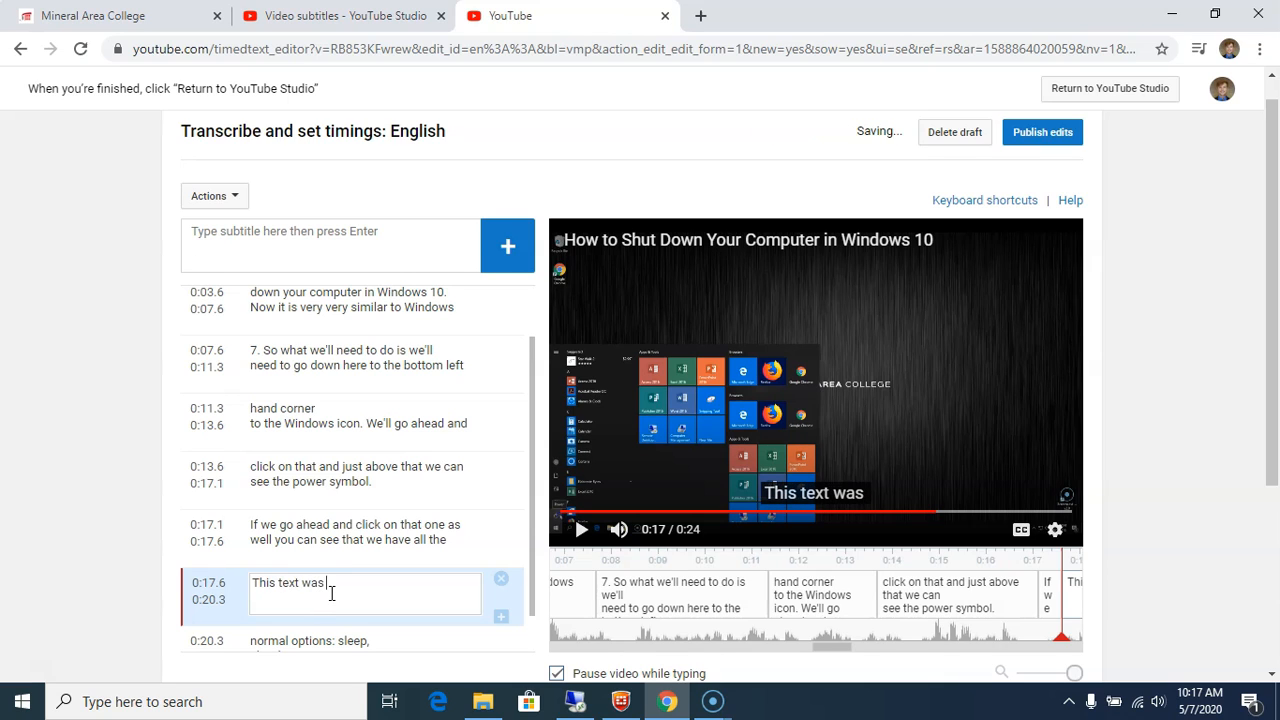
text( missing)
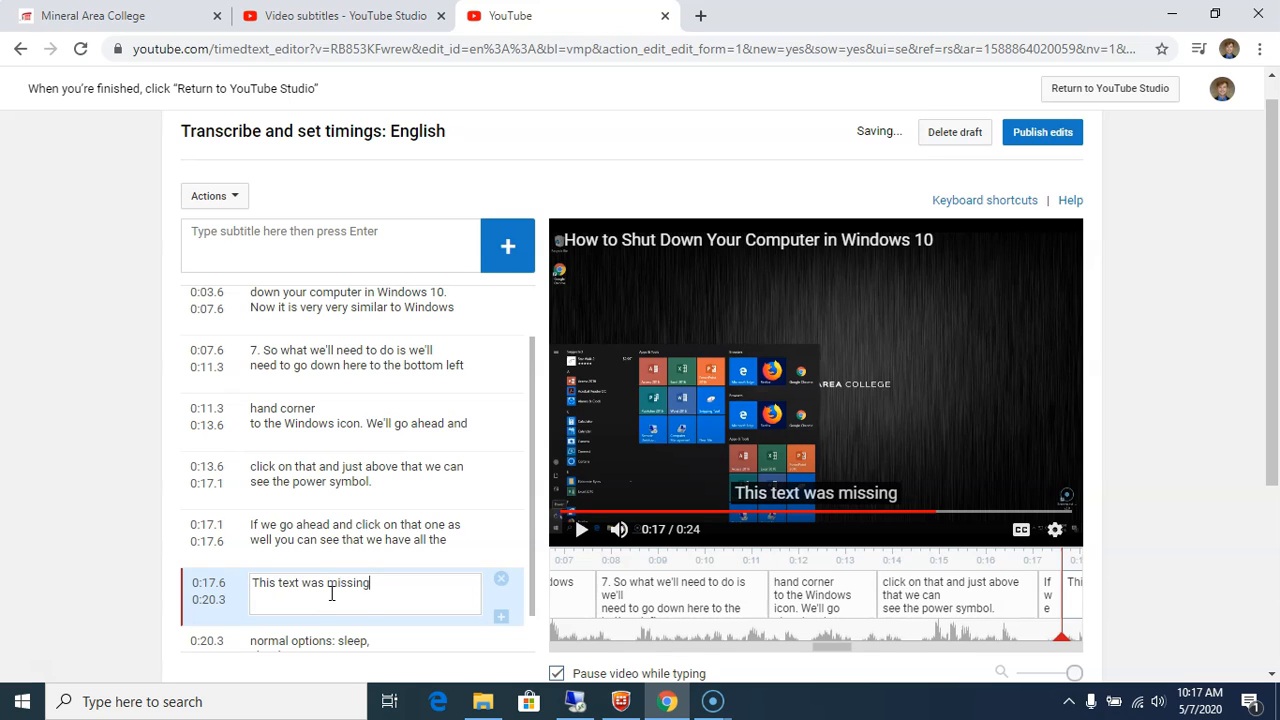
click(350, 587)
text(.)
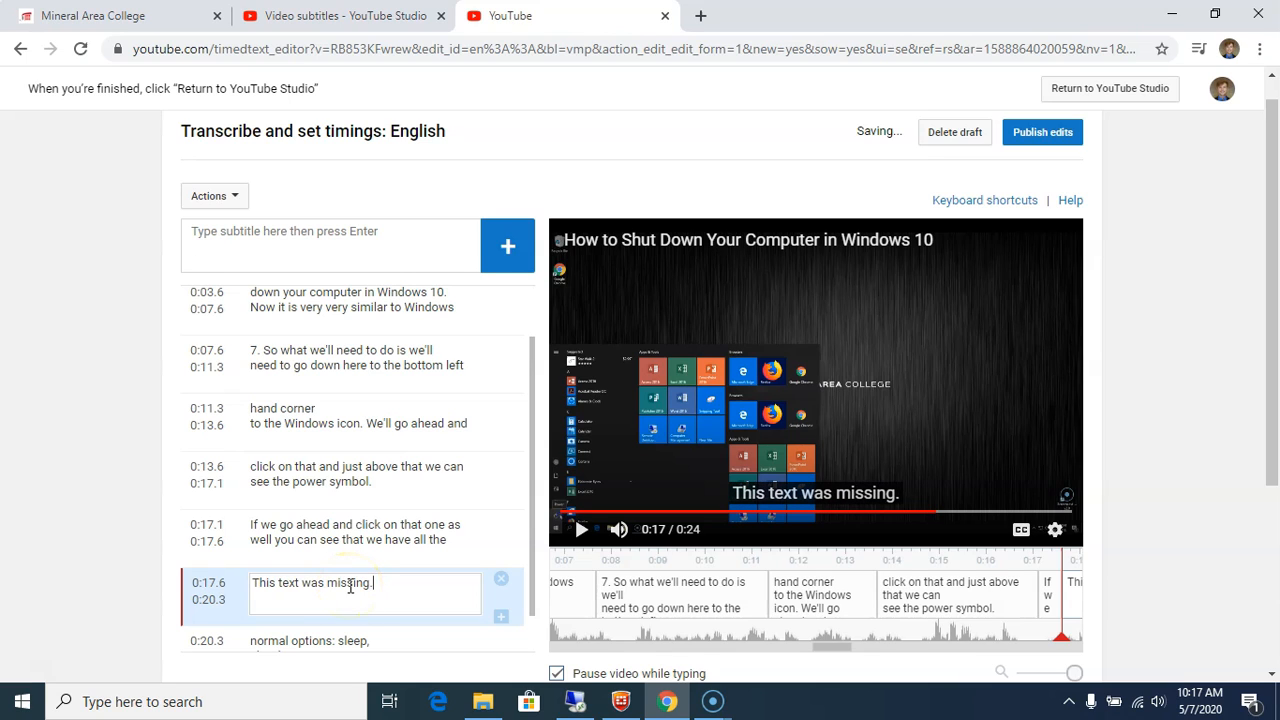
Step: Move the start of the "This text was missing." caption to 0:17.9 on the timeline
click(210, 601)
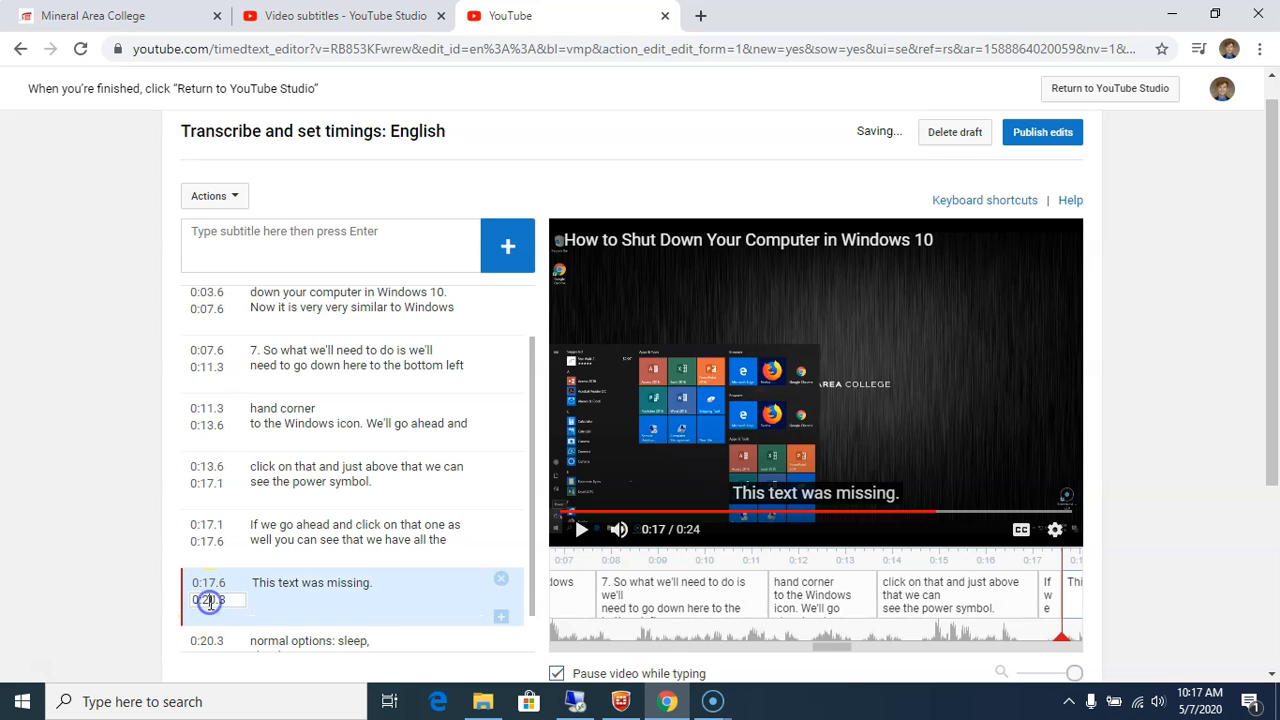
click(966, 612)
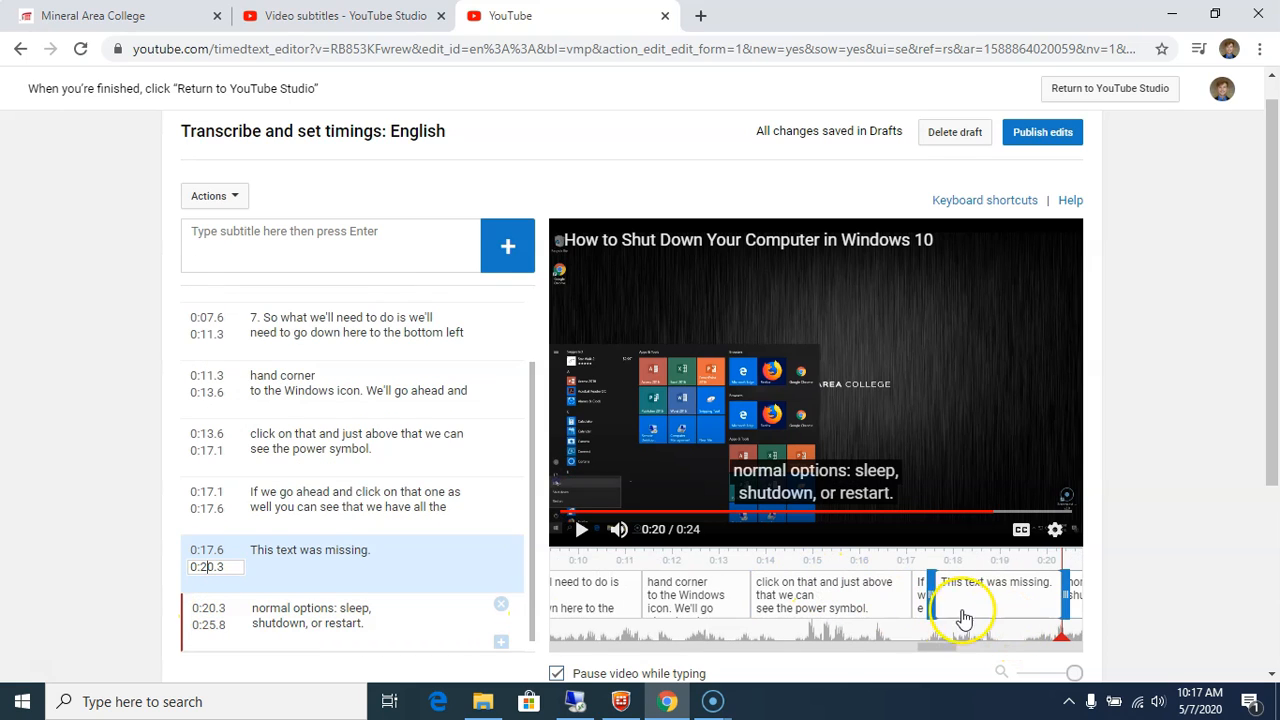
click(1006, 612)
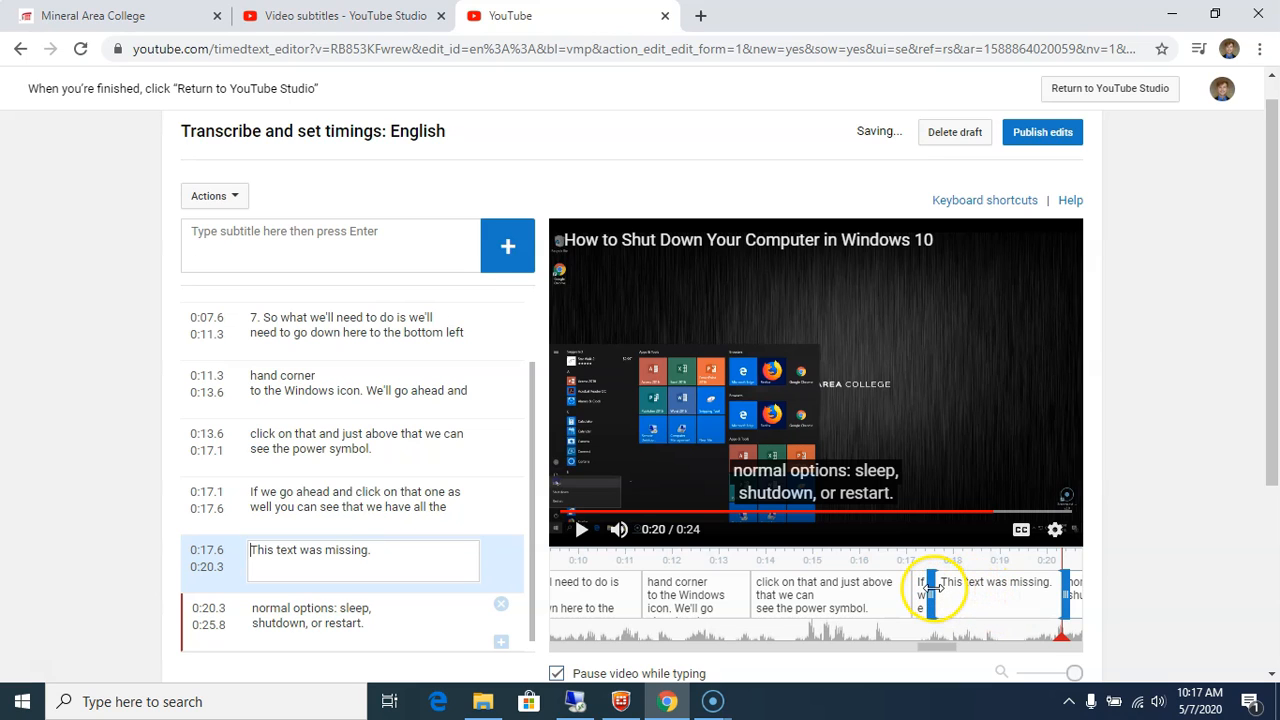
drag(930, 588, 1033, 576)
drag(1007, 582, 948, 604)
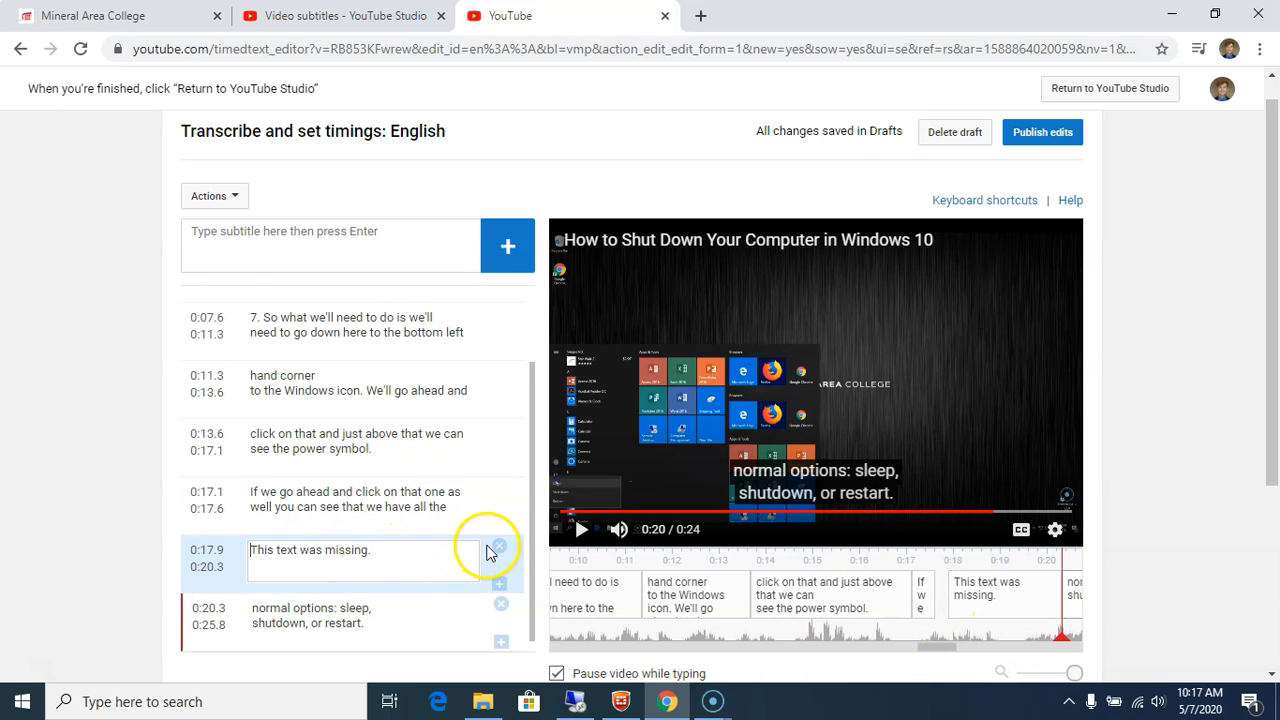
Step: Delete the "This text was missing." caption
click(500, 549)
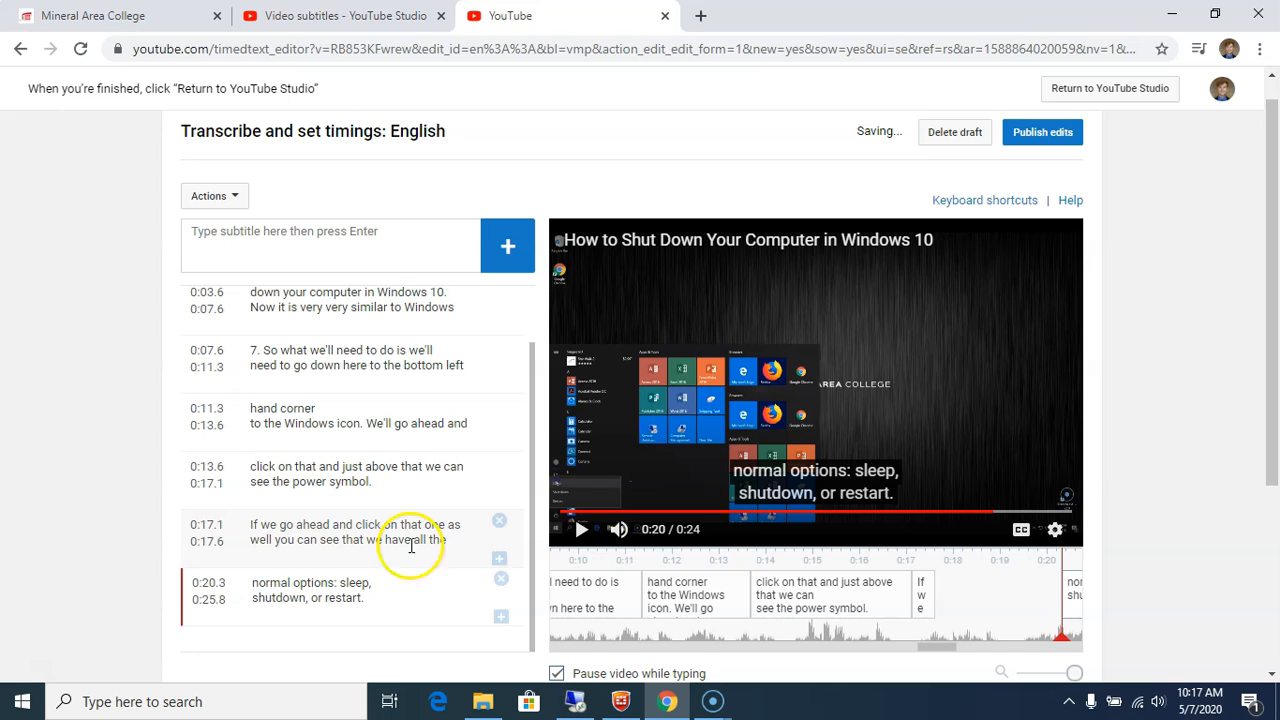
click(400, 588)
click(427, 512)
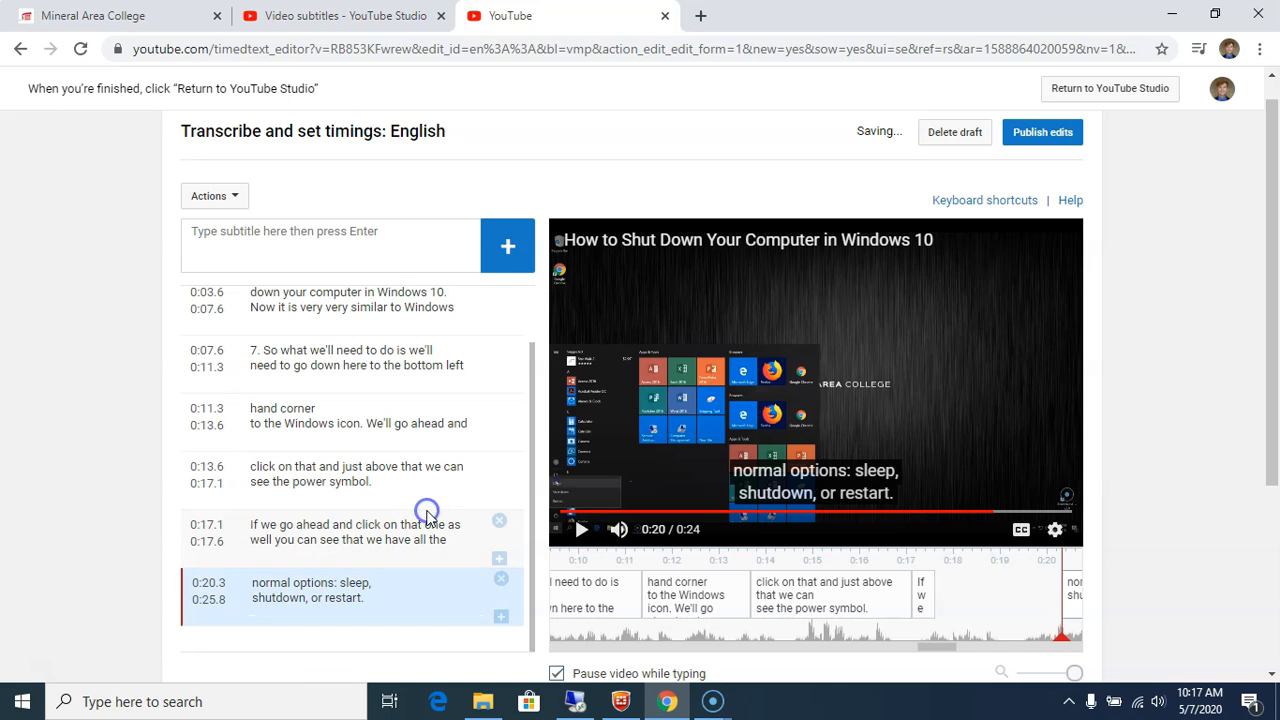
click(443, 540)
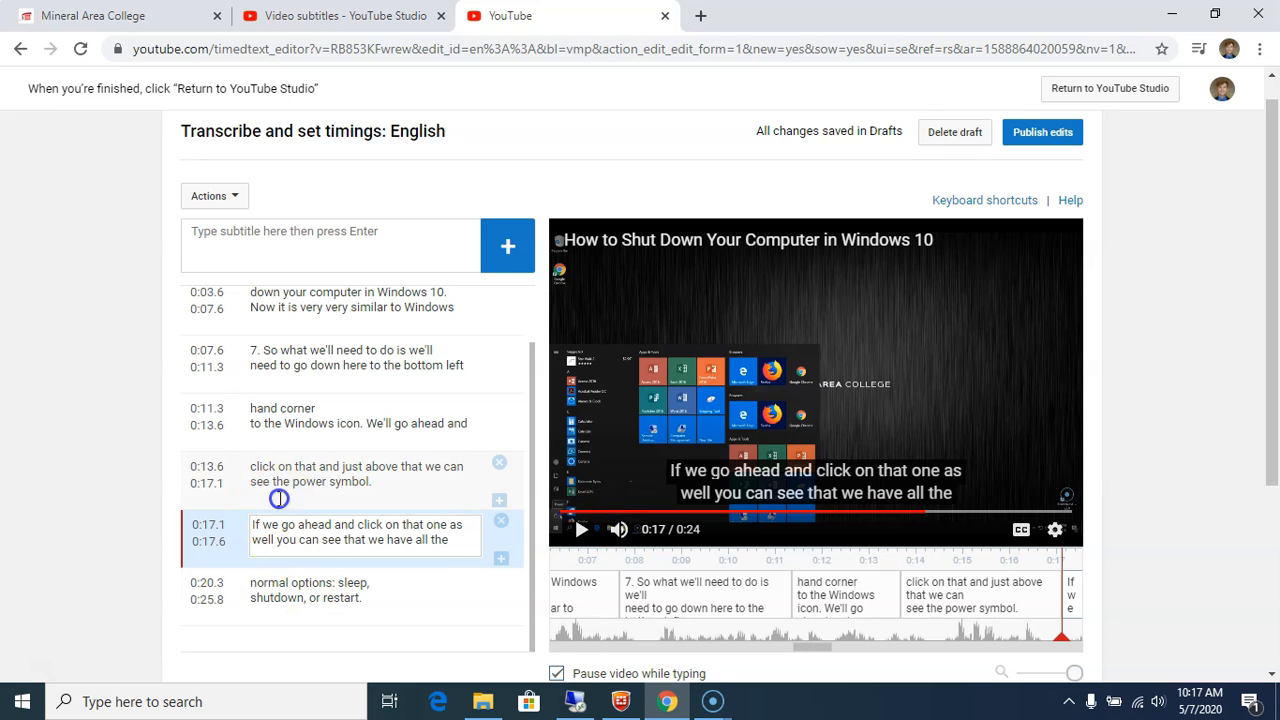
click(277, 500)
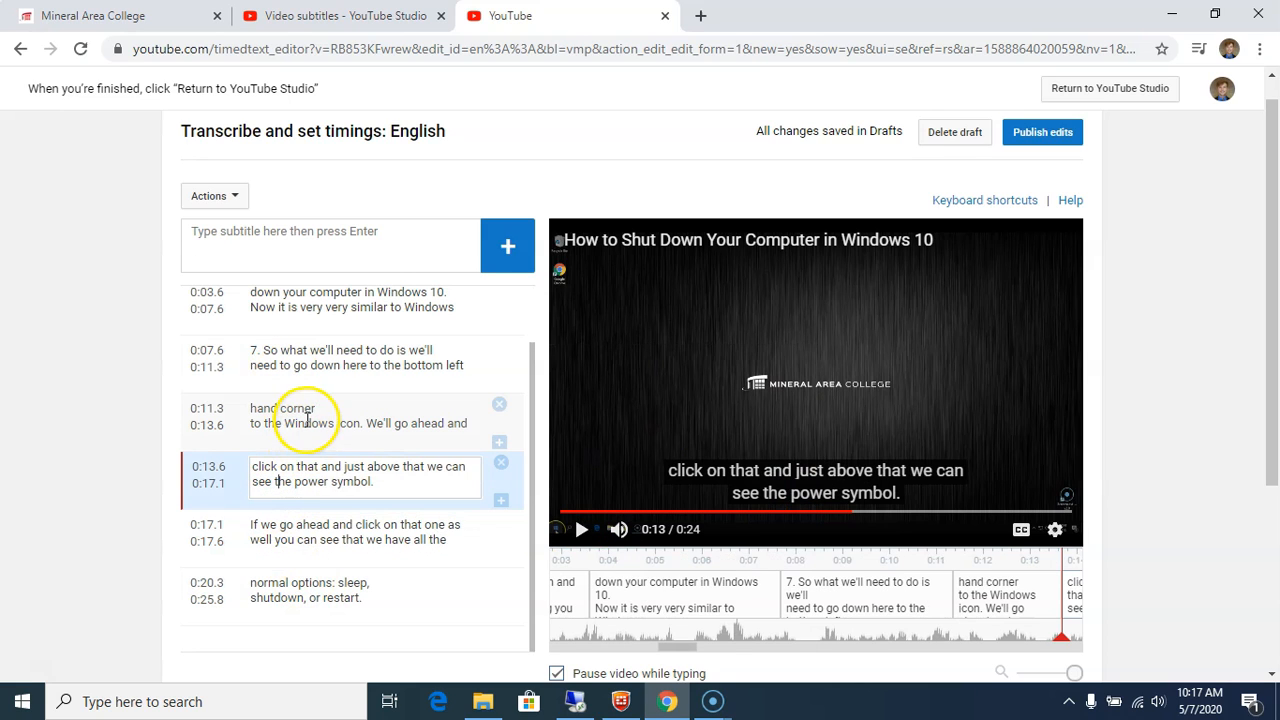
Step: Jump to the captions starting at 0:11.3 and 0:07.6, and briefly play the video from the 0:07.6 caption
click(300, 415)
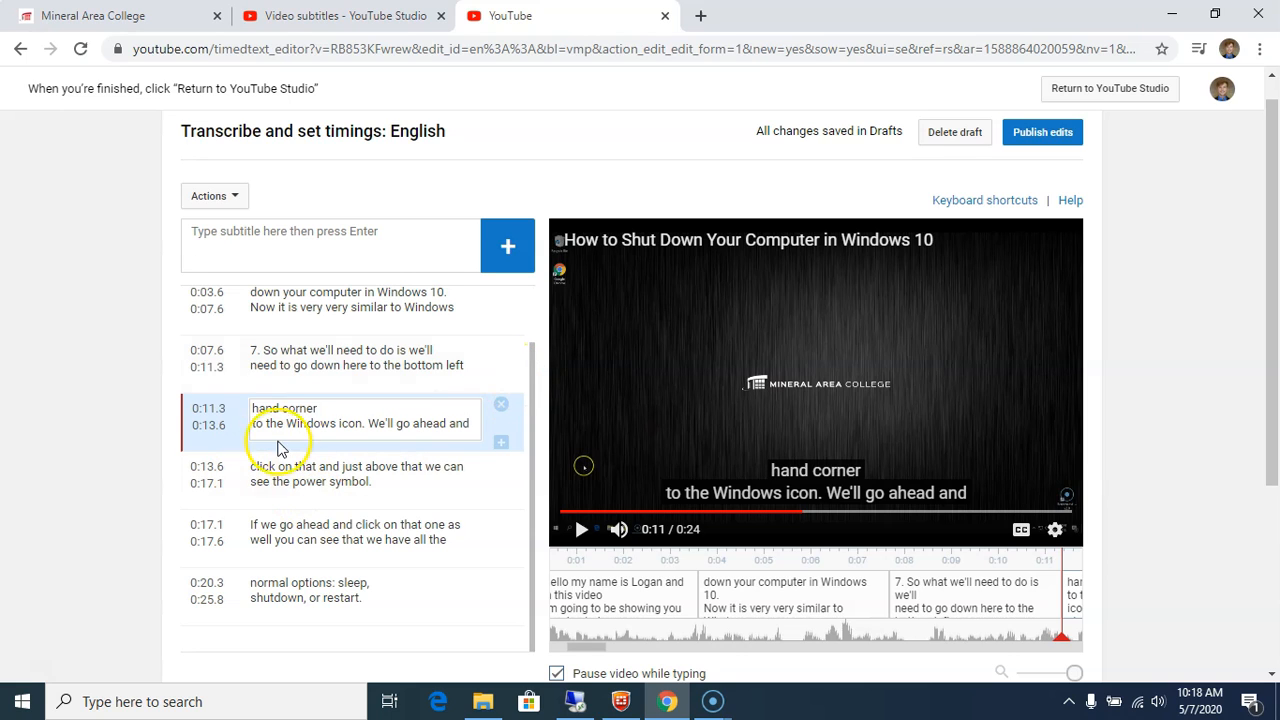
click(333, 360)
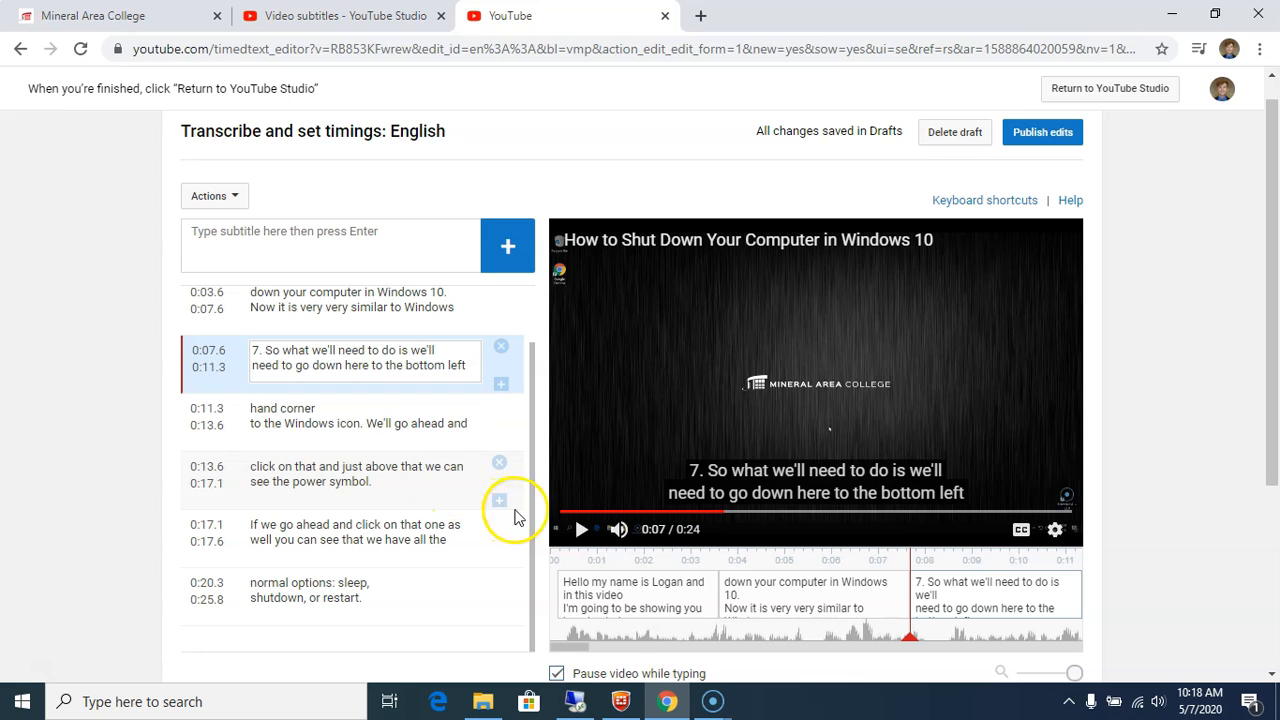
click(572, 530)
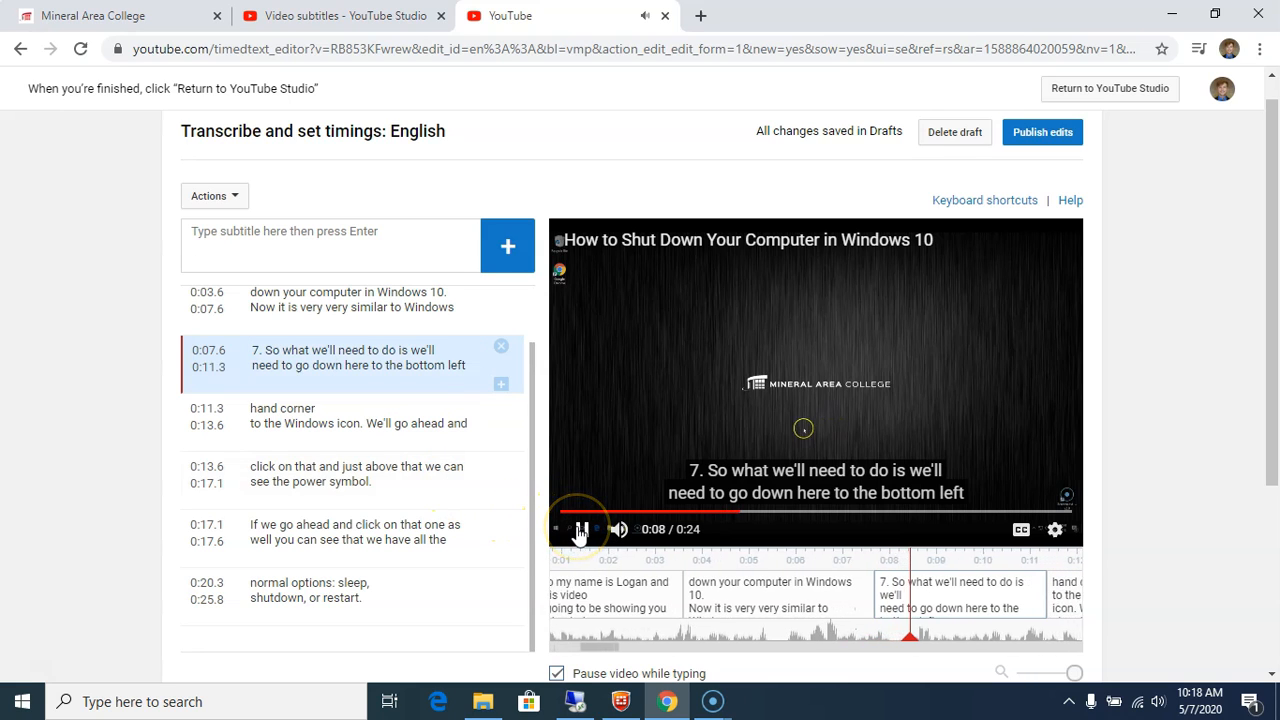
click(580, 530)
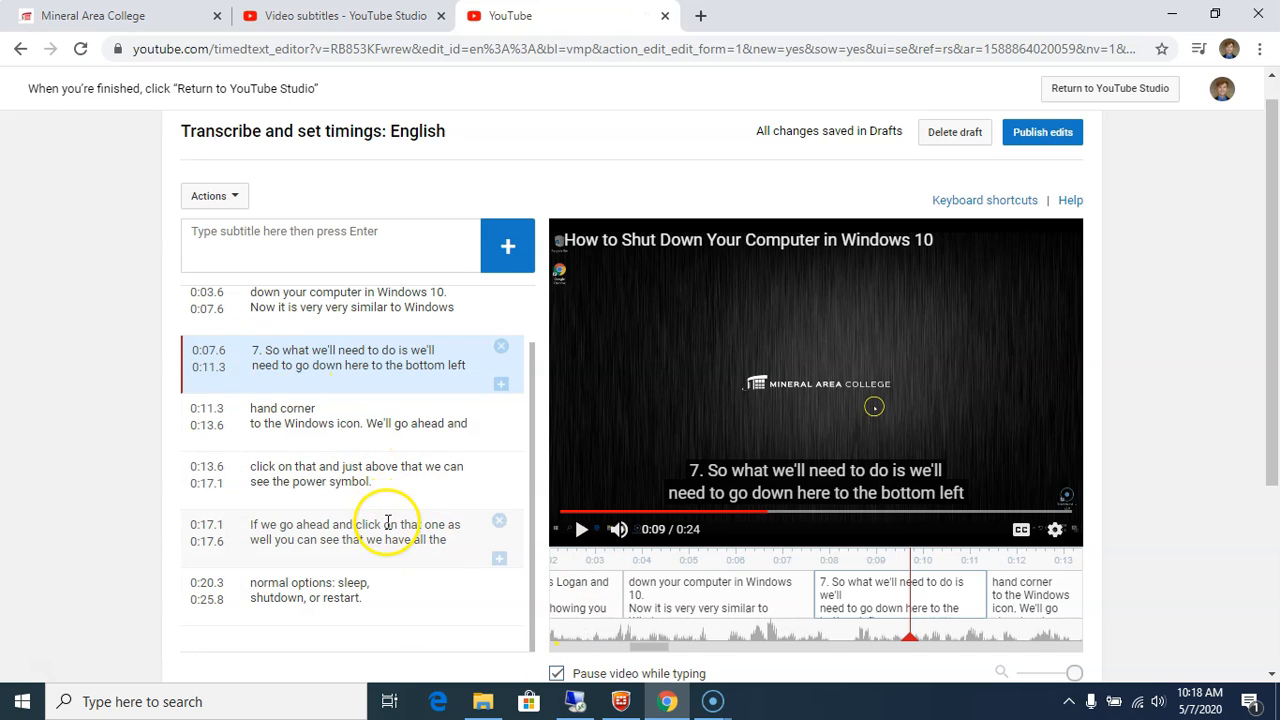
Step: Play from the caption starting at 0:17.1 to check its timing, and extend its end to 0:20.3 on the timeline
click(387, 524)
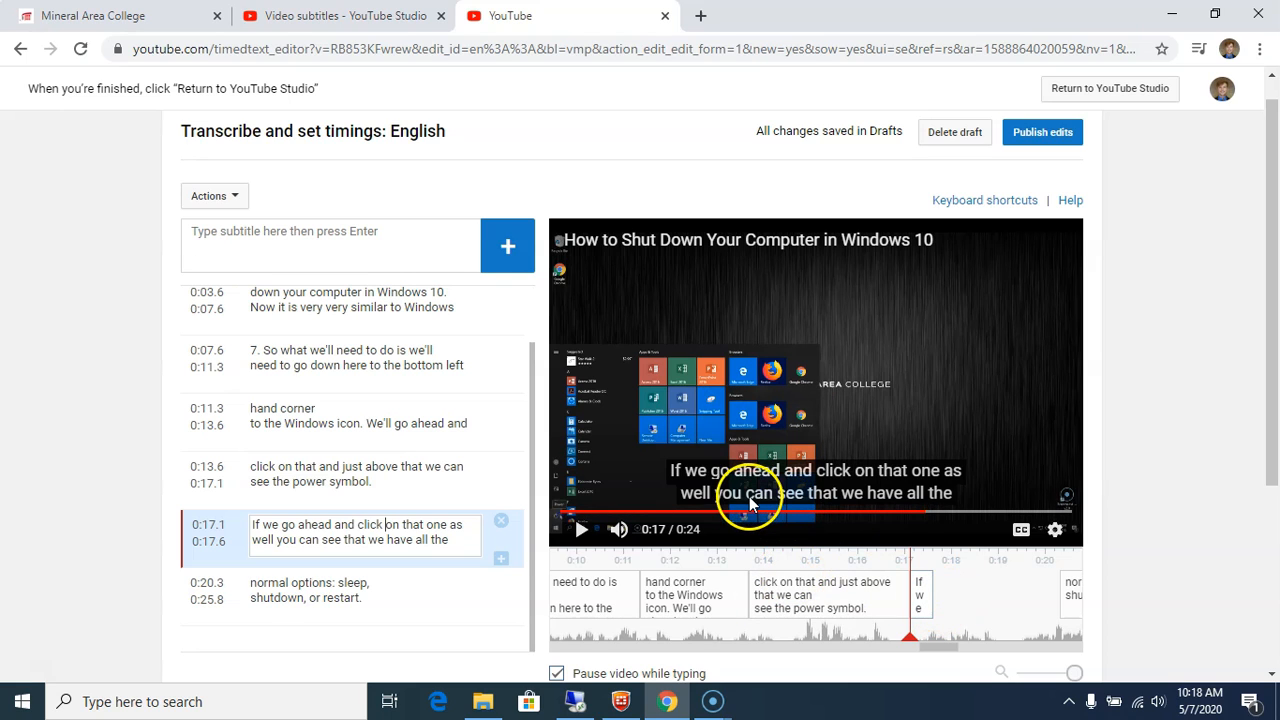
click(456, 541)
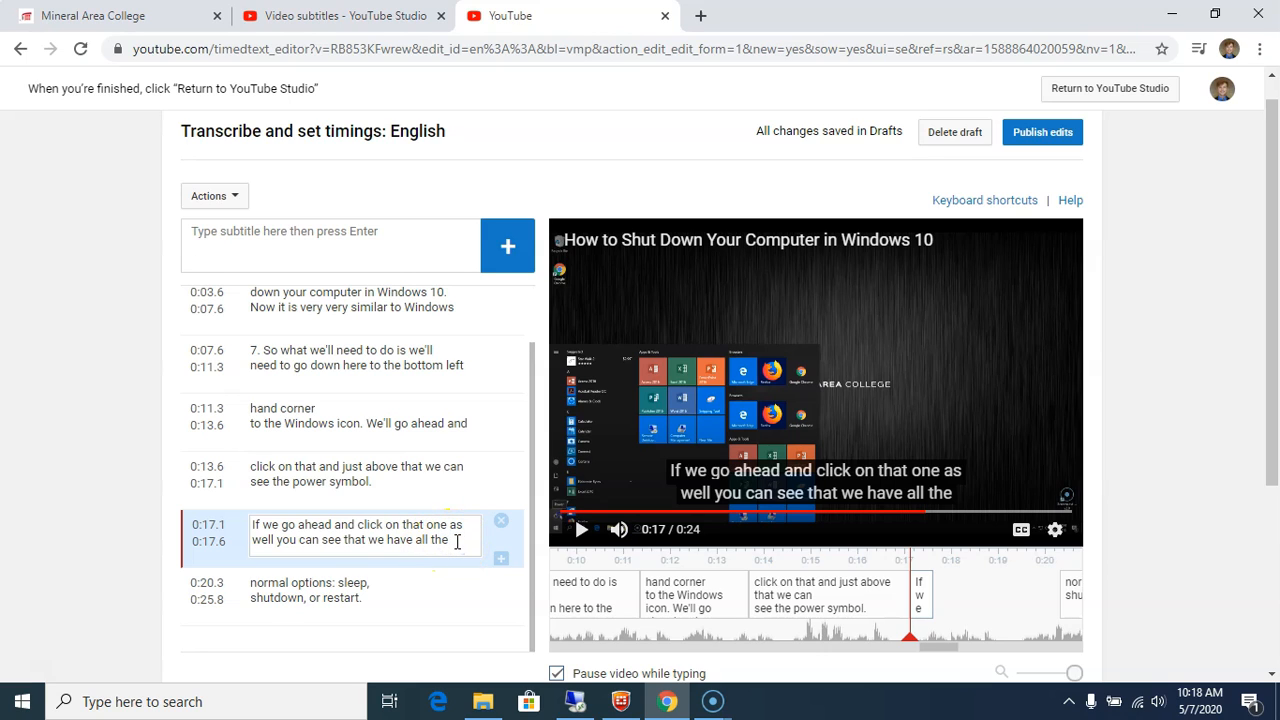
click(581, 530)
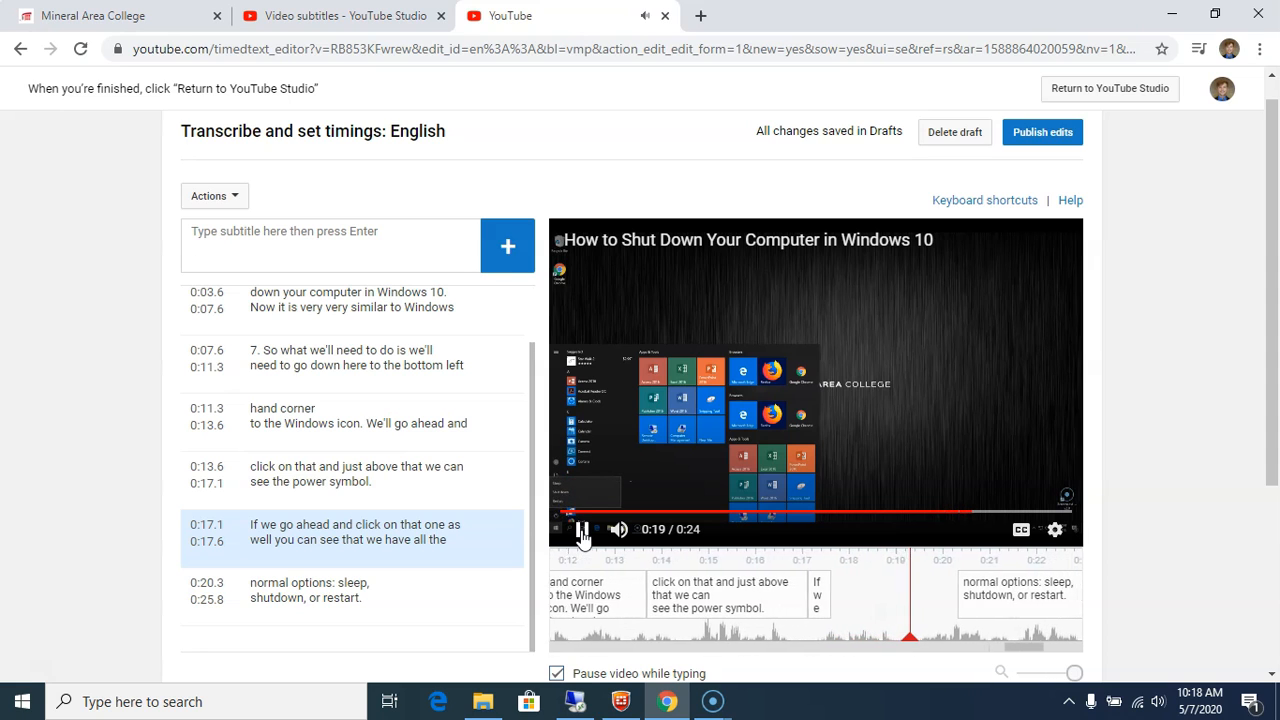
click(581, 530)
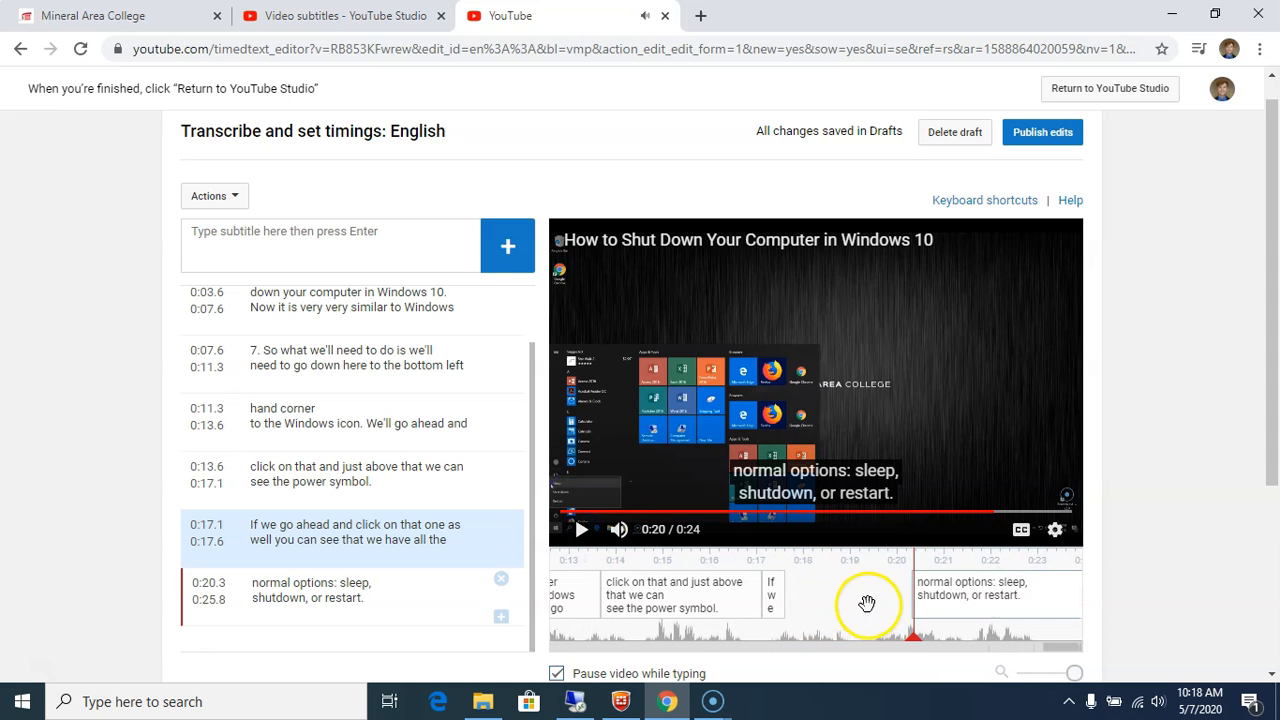
click(787, 586)
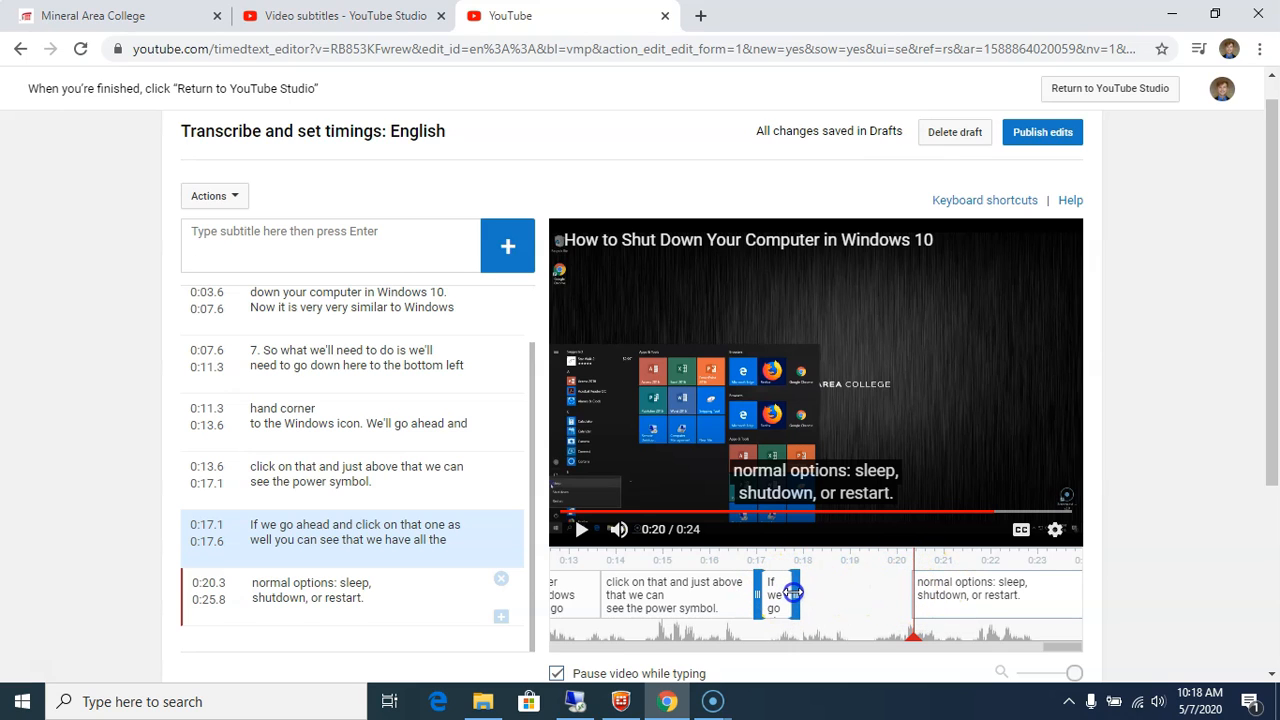
drag(813, 592, 908, 582)
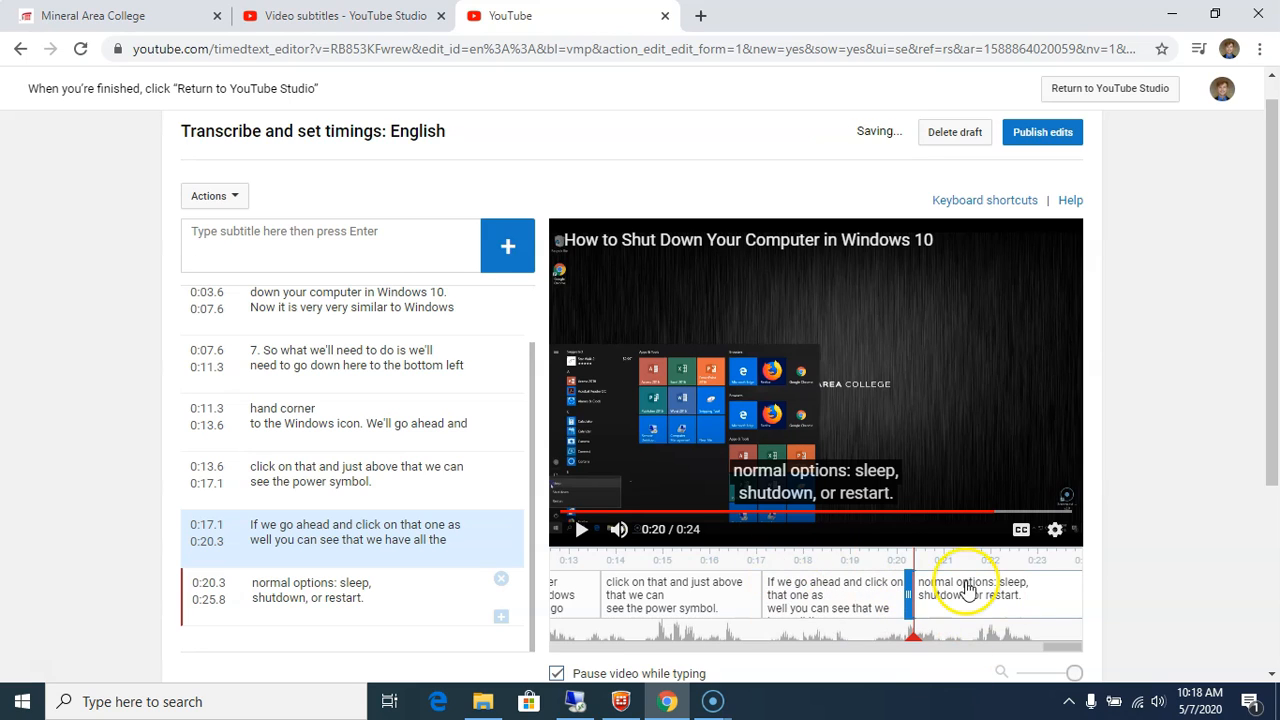
Step: Play the video from the caption starting at 0:17.1 through the last caption to check the timing
click(329, 527)
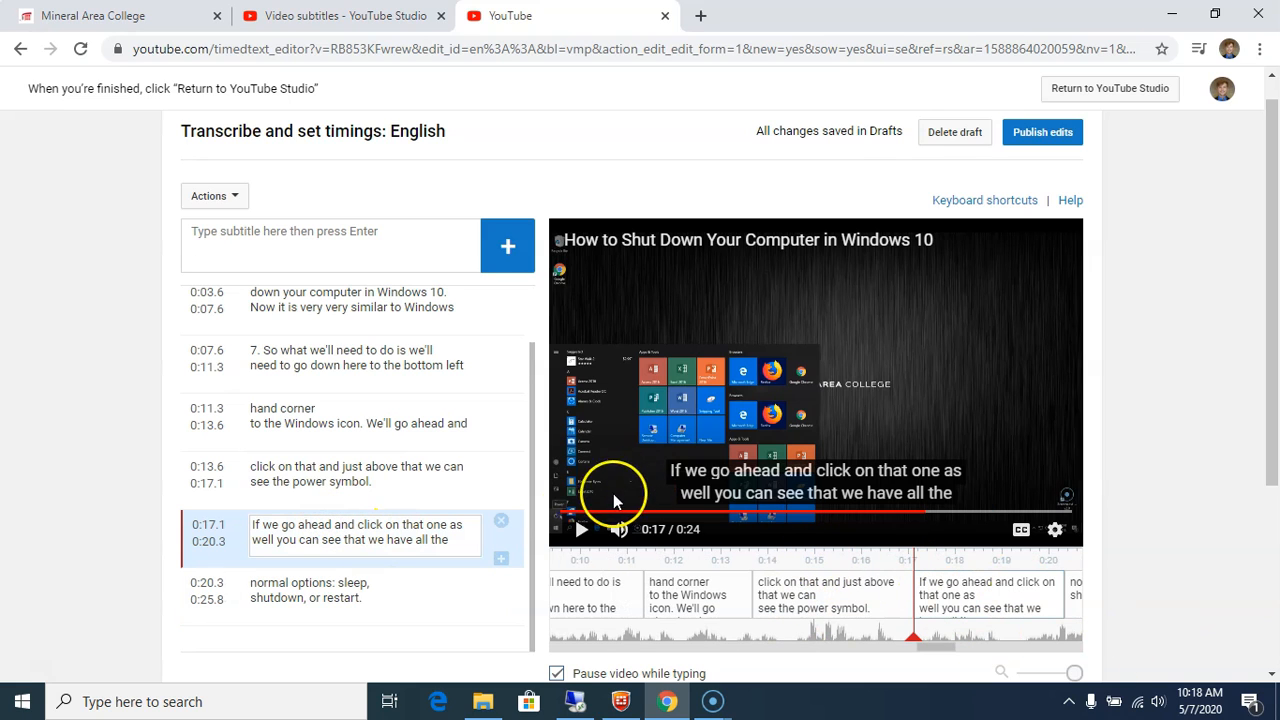
click(579, 528)
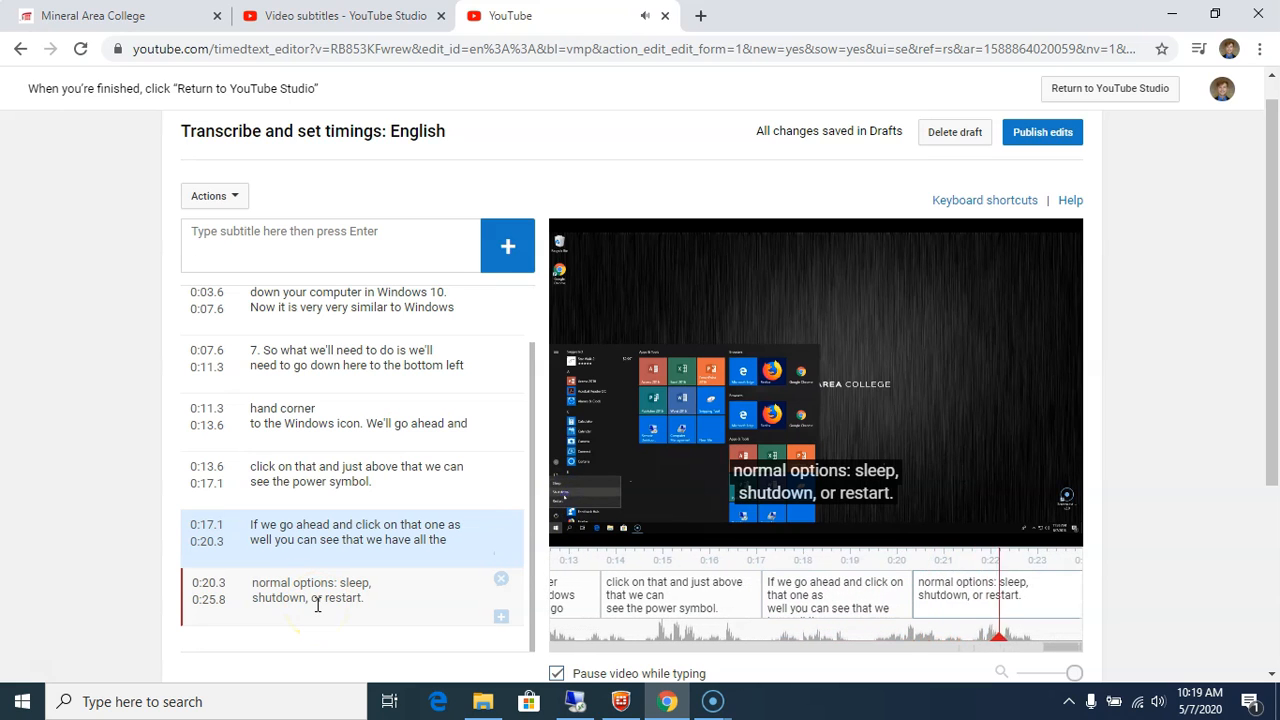
click(581, 528)
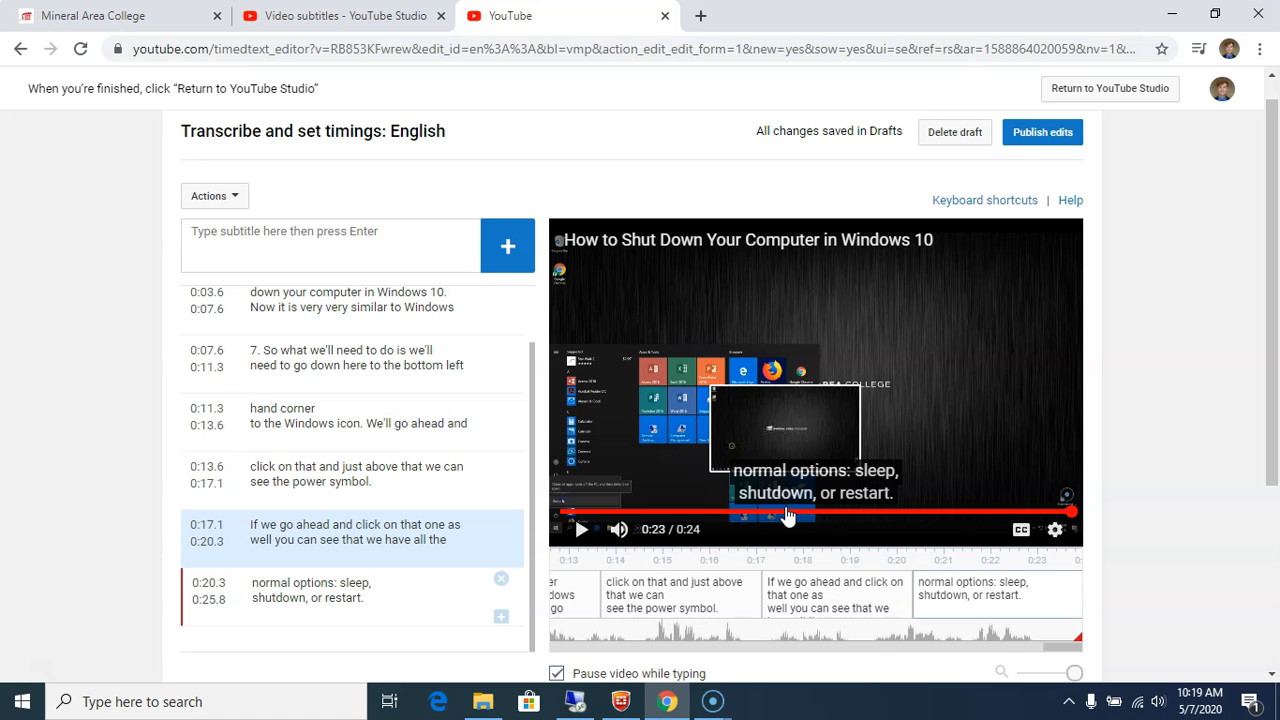
Step: Publish the edited English captions
drag(1266, 108, 1270, 180)
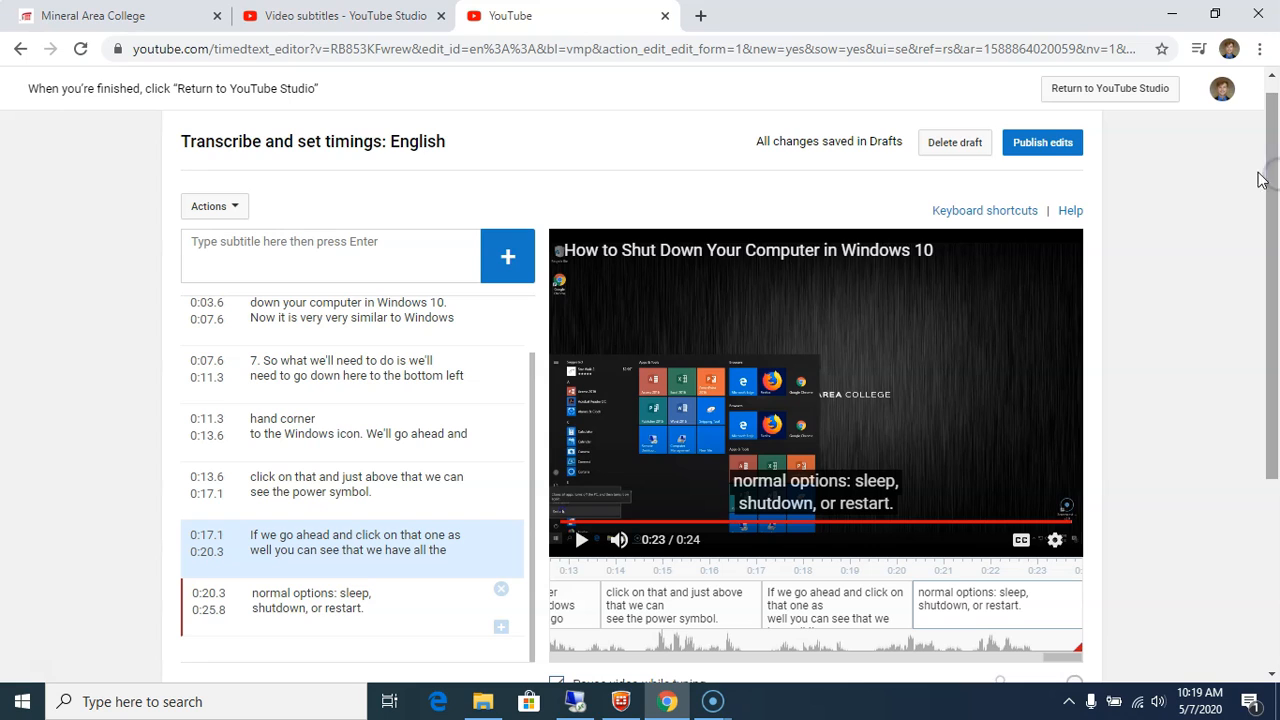
click(1045, 145)
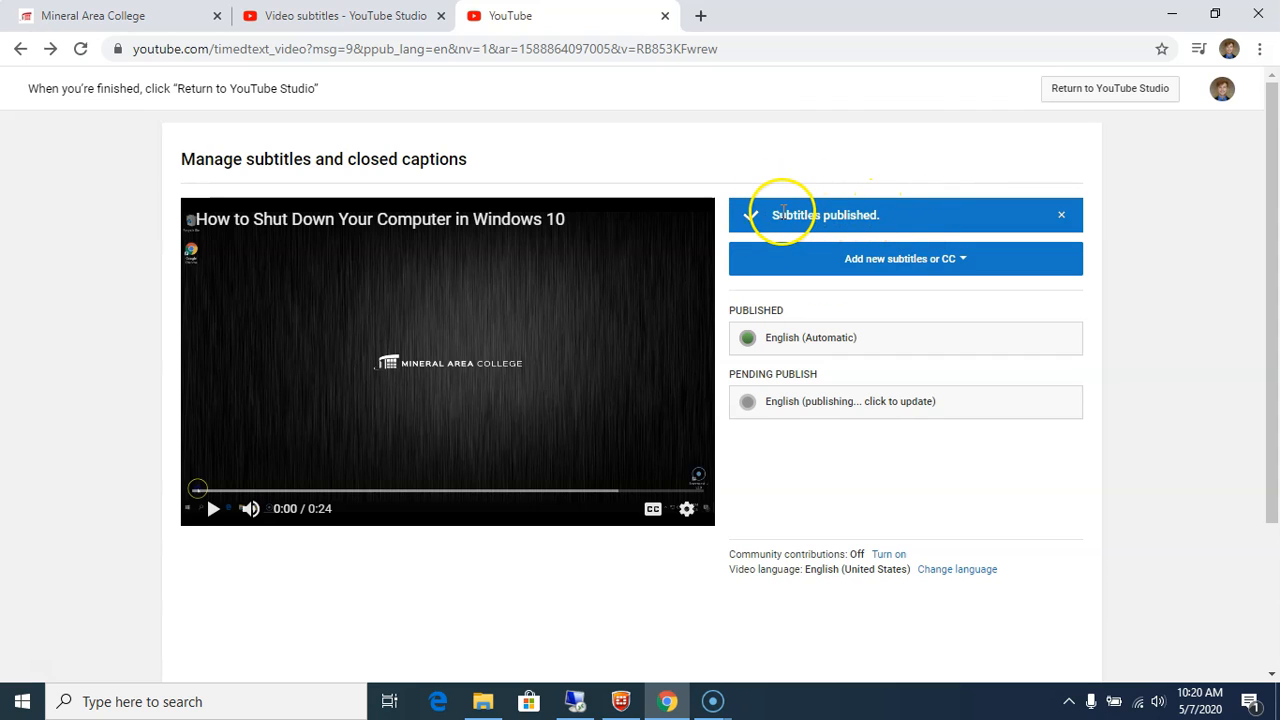
drag(780, 212, 874, 214)
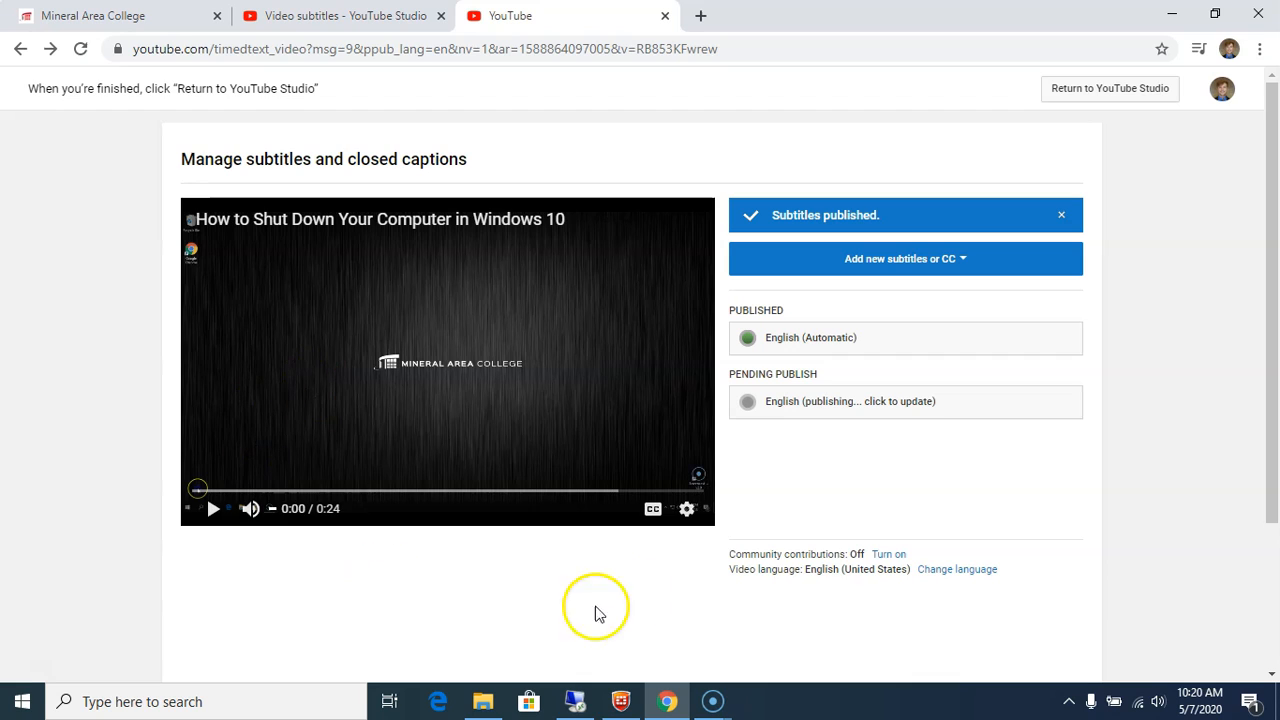
Step: Turn on closed captions in the video preview and play its beginning to check the captions
click(653, 512)
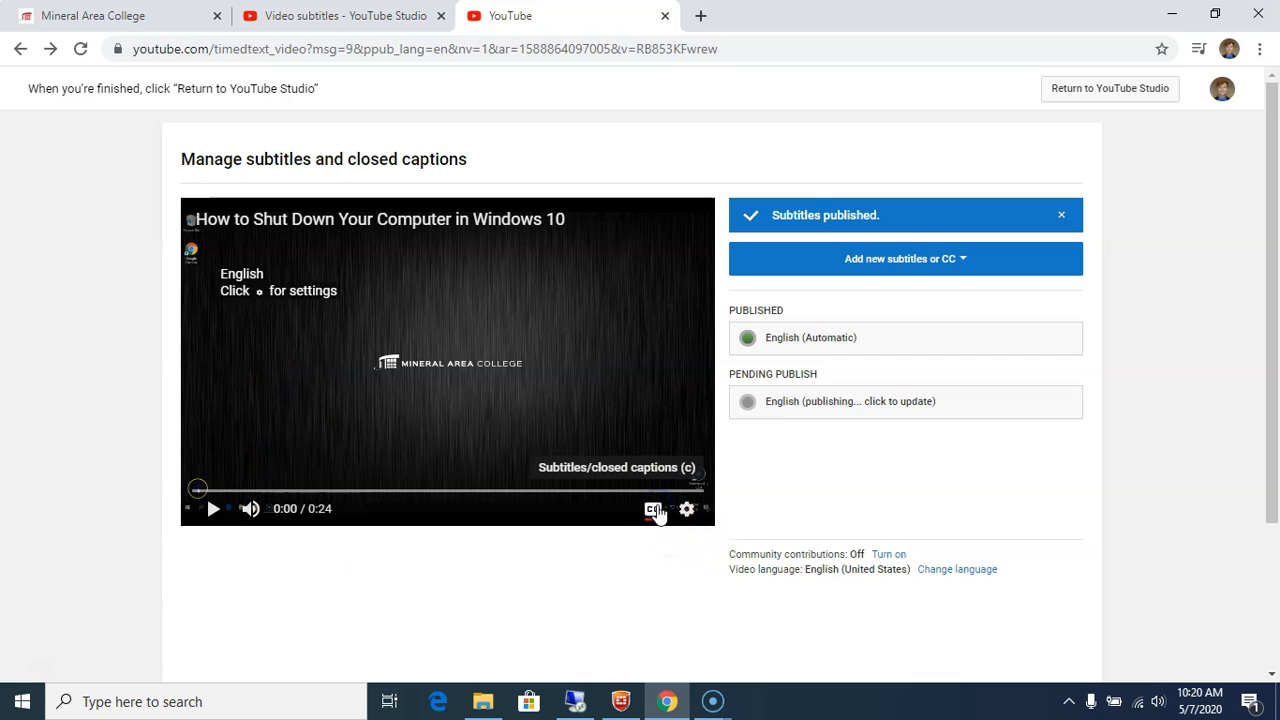
click(211, 512)
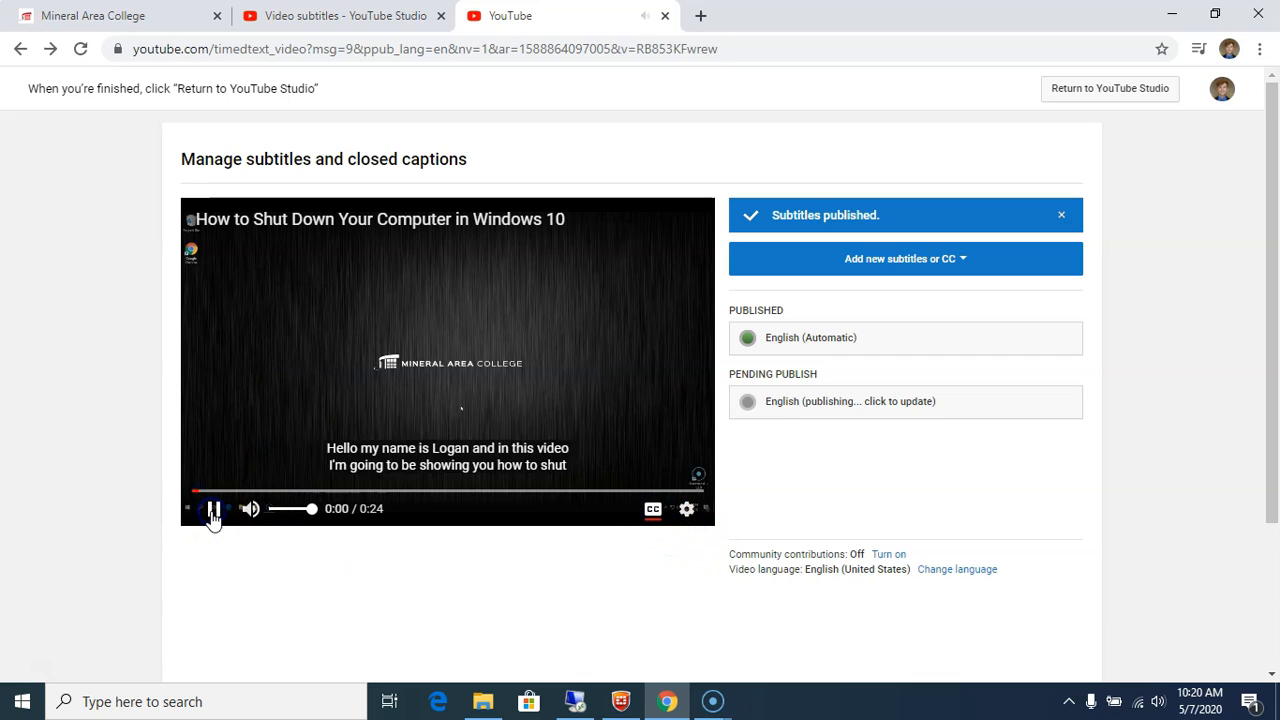
click(211, 512)
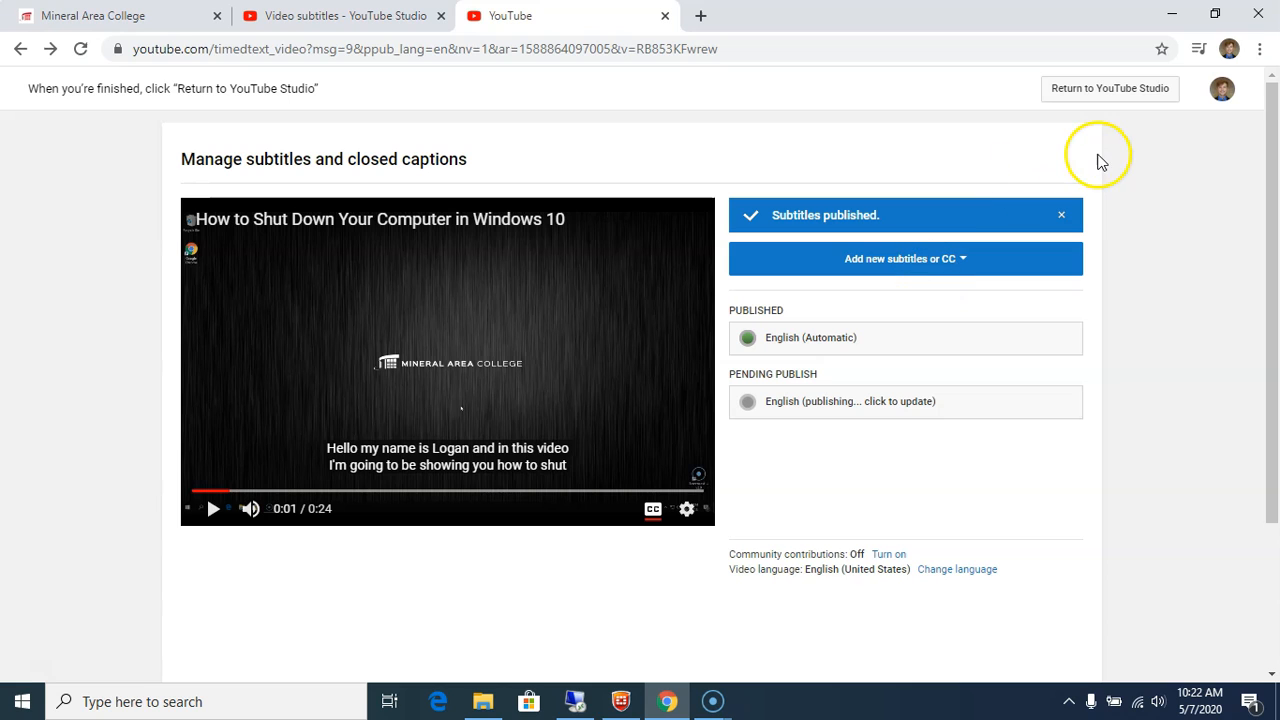
Step: Return to YouTube Studio and open the subtitles page of the video "How to Shut Down Your Computer in Windows 10"
click(1115, 91)
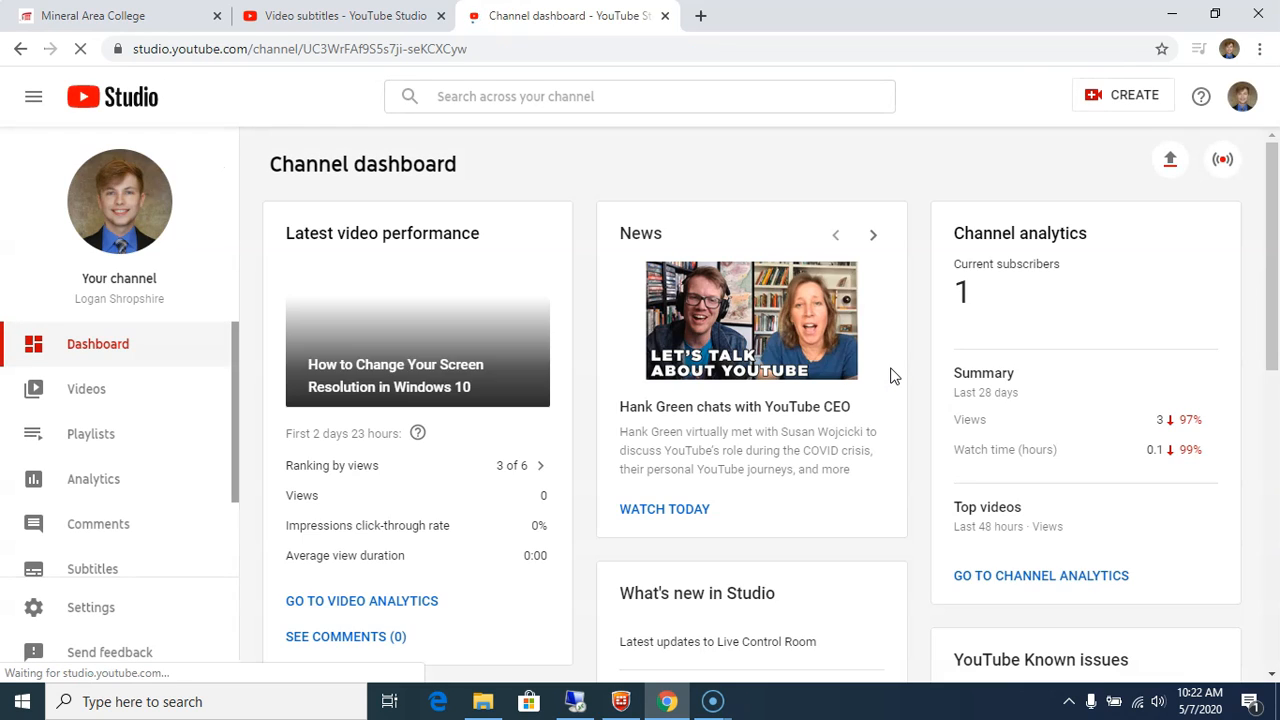
click(104, 390)
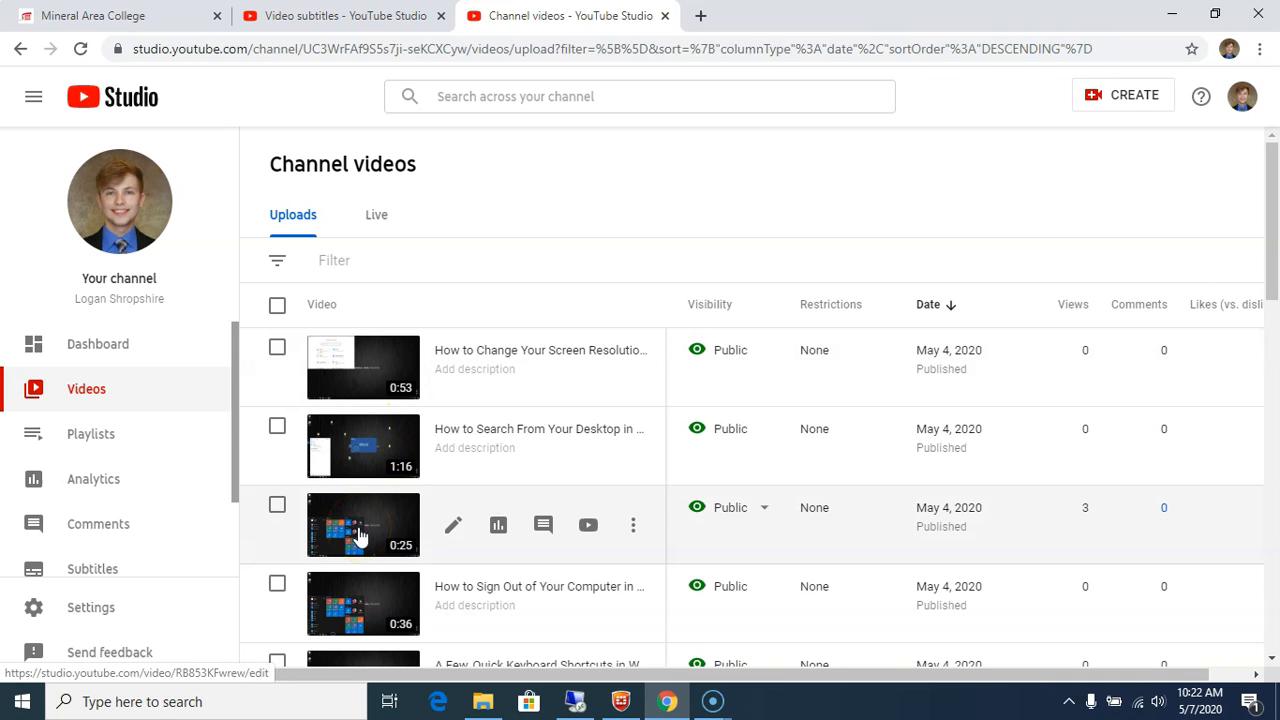
click(358, 537)
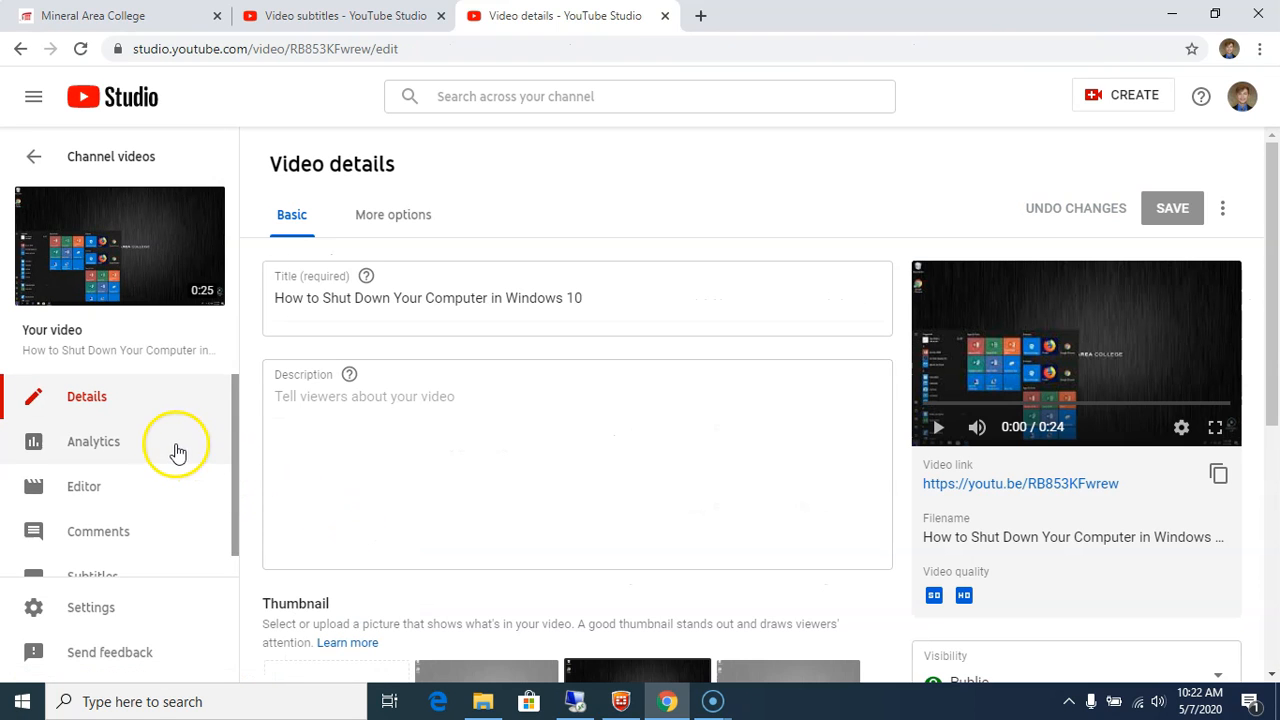
drag(235, 401, 231, 484)
click(132, 556)
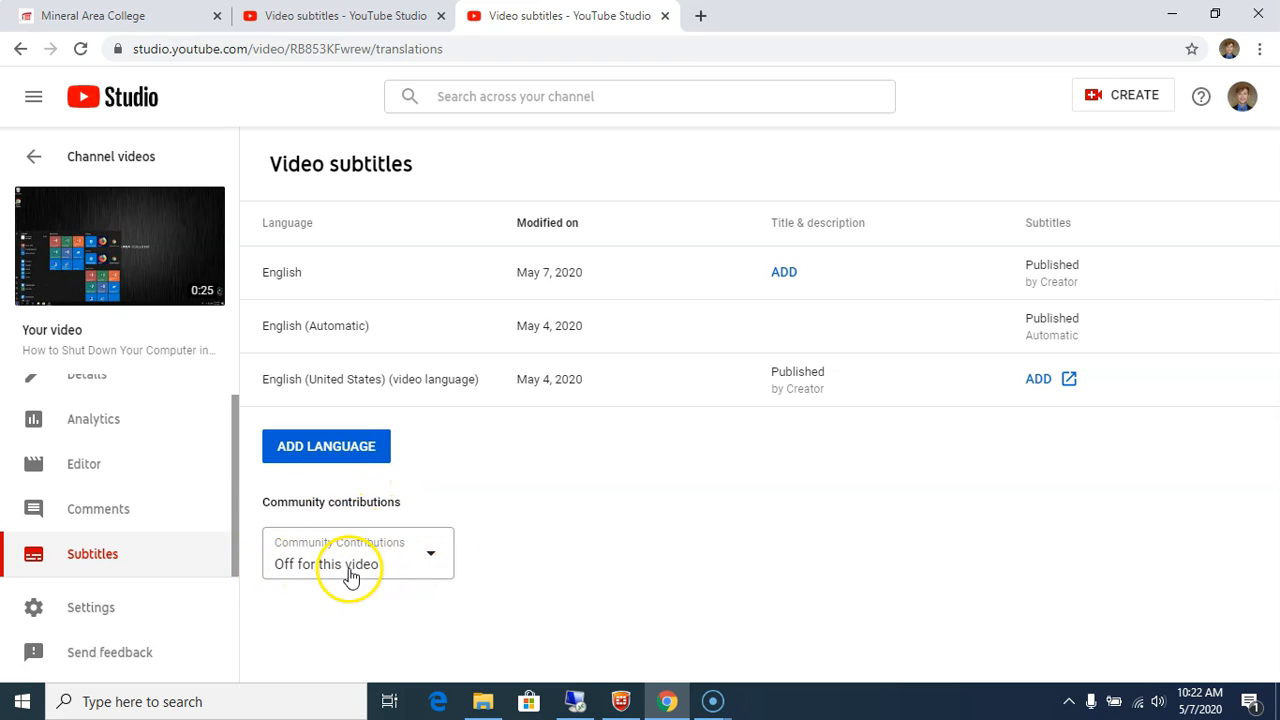
Step: Turn on community contributions for this video, and view the published English subtitles before closing them
click(424, 572)
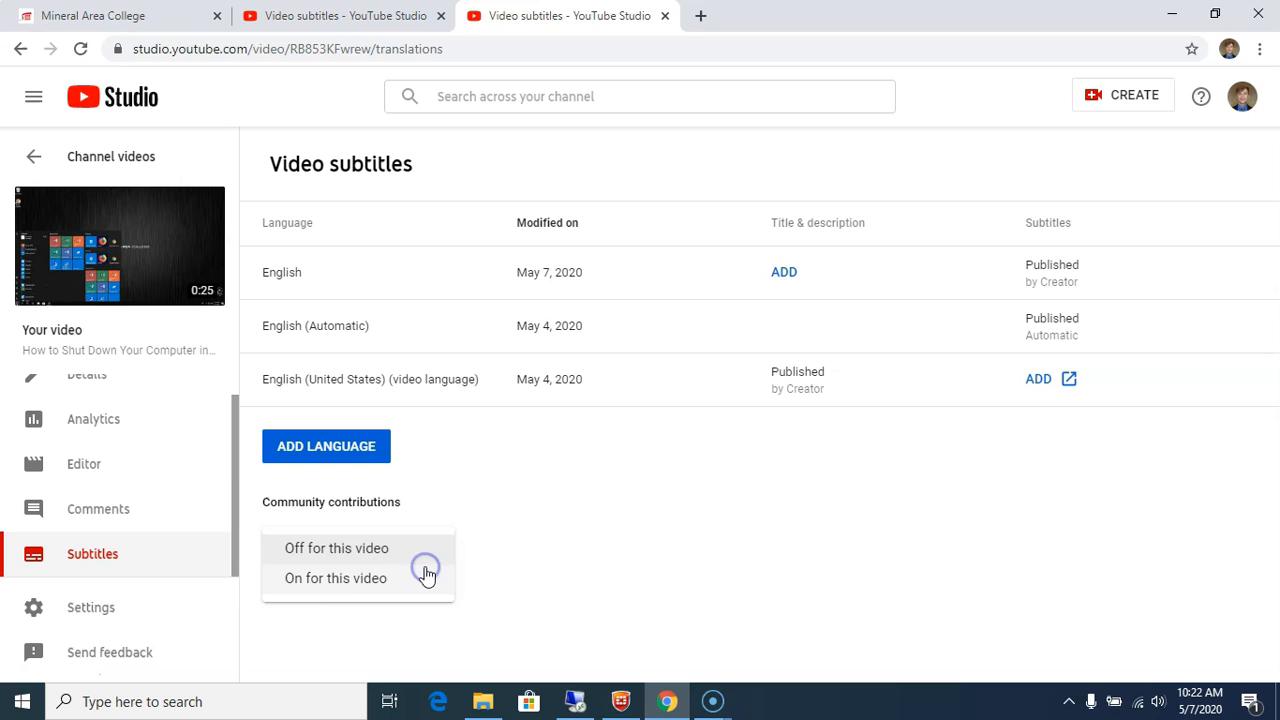
click(340, 584)
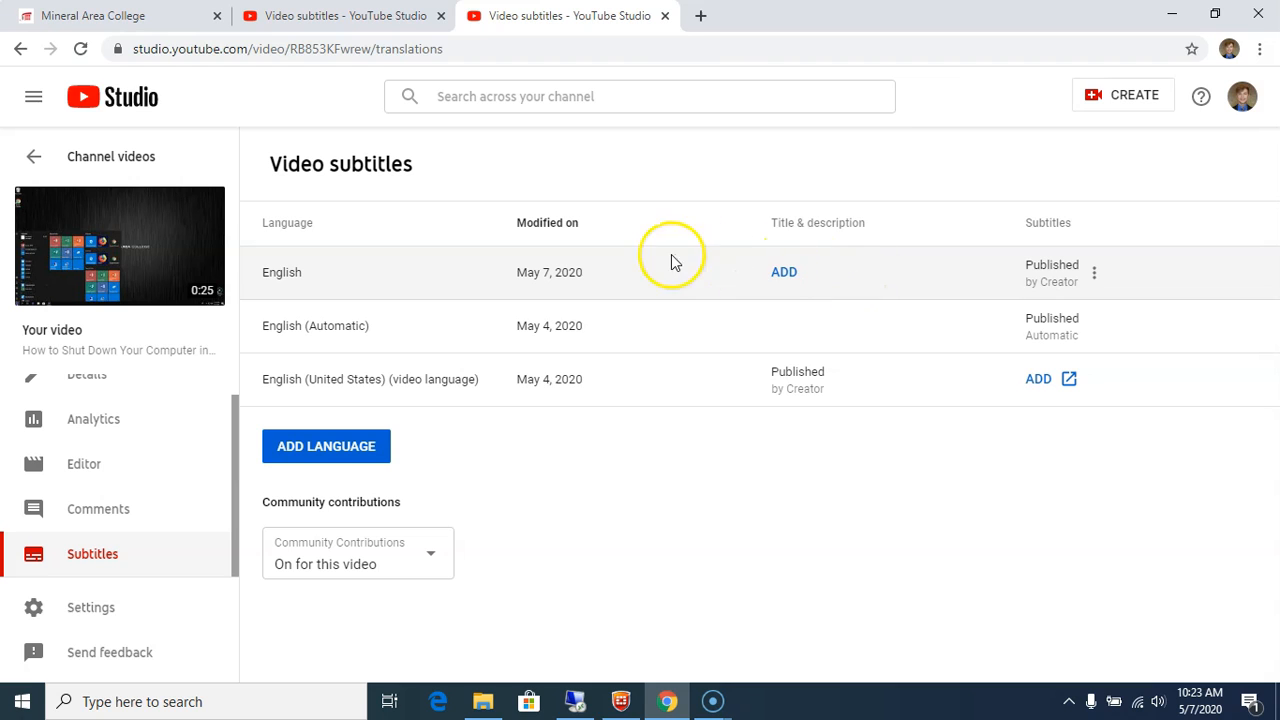
click(1050, 274)
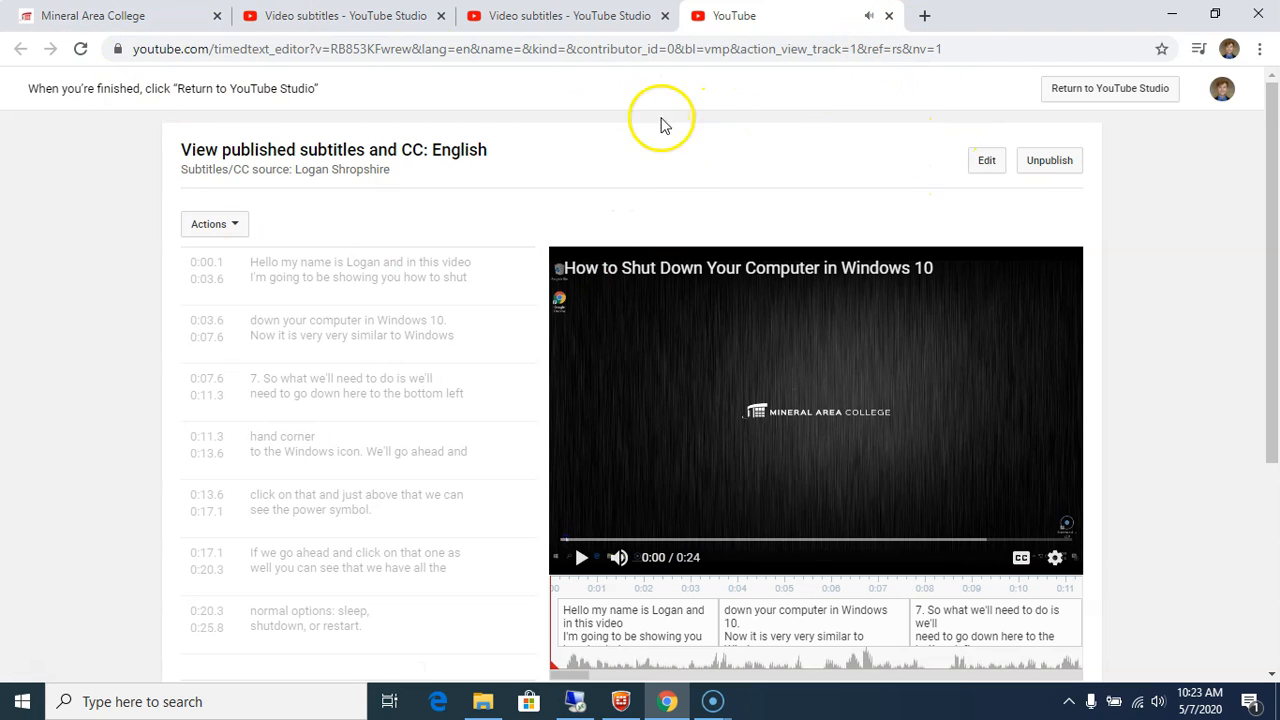
click(890, 16)
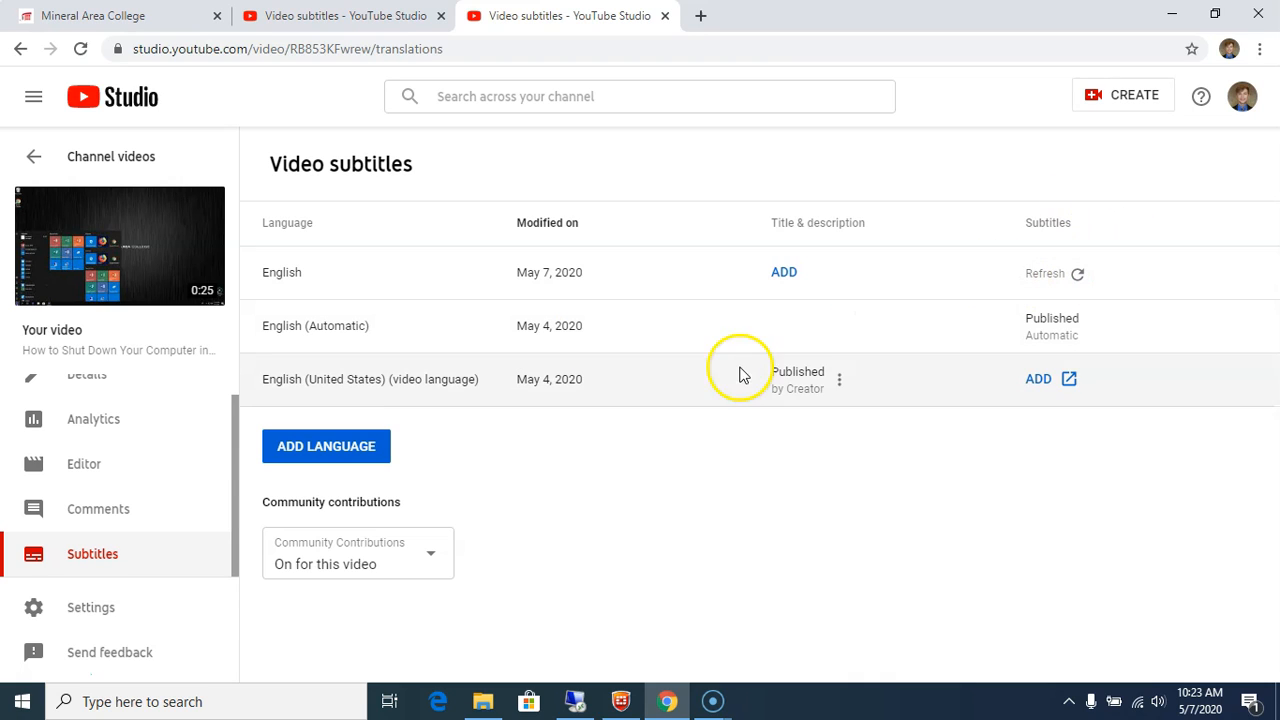
Step: Set community contributions back to off for this video
click(338, 565)
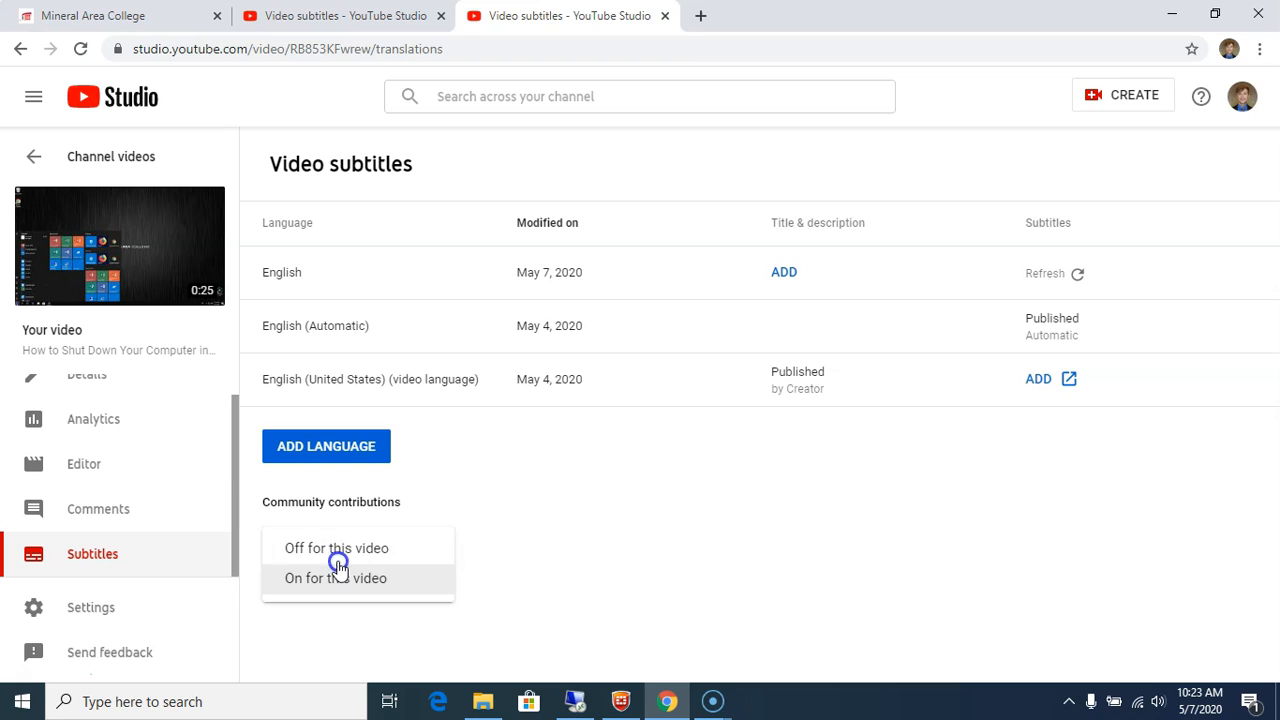
click(357, 552)
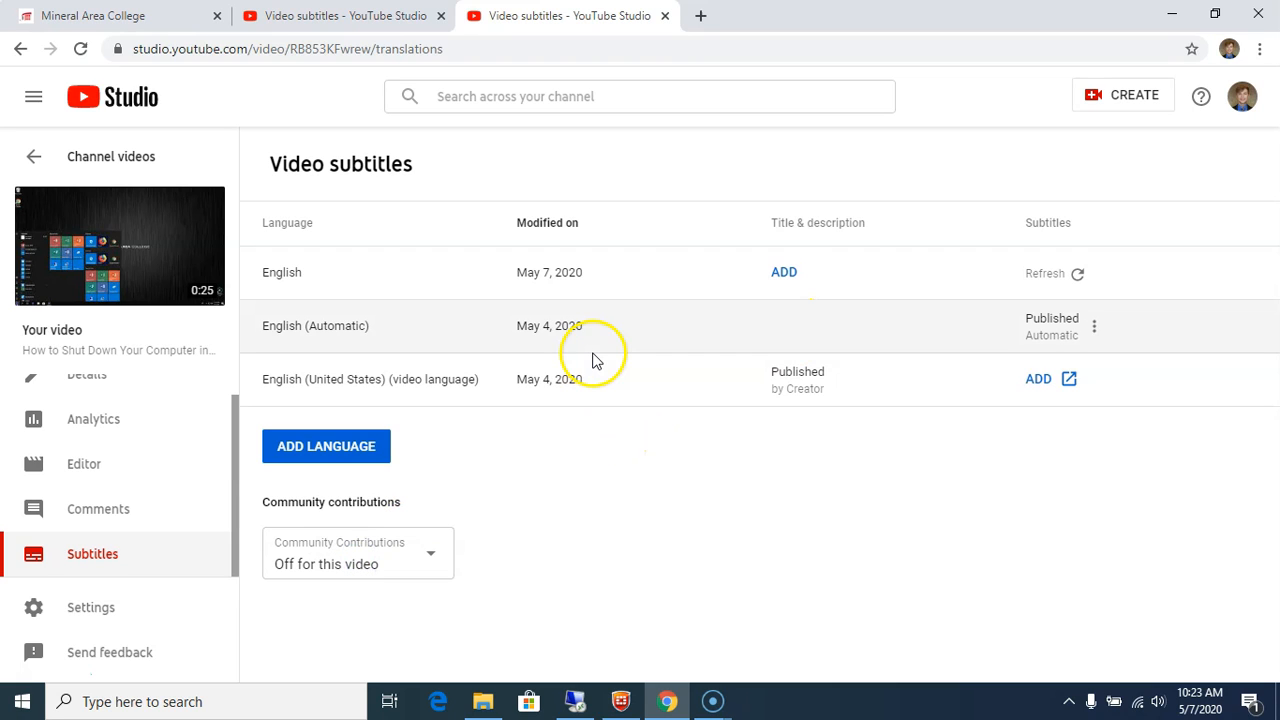
Step: Refresh the status of the creator-published English subtitles and delete those captions
click(1075, 273)
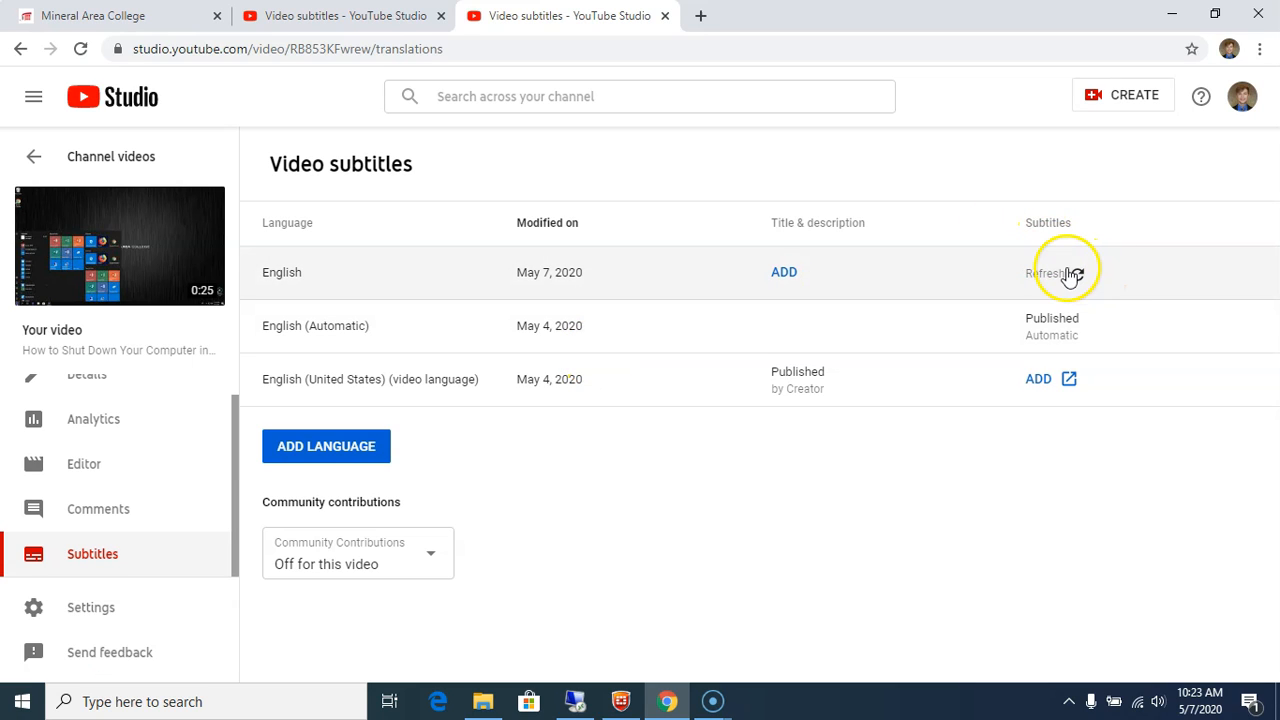
click(1094, 272)
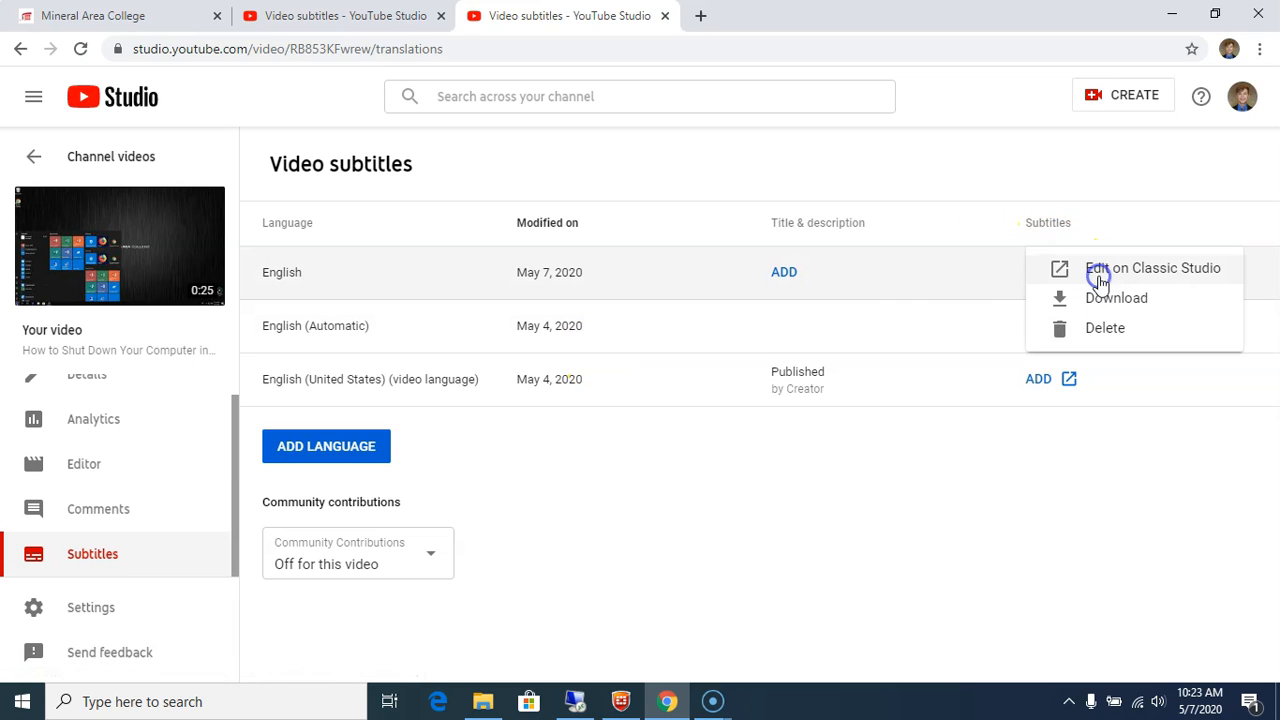
click(1065, 330)
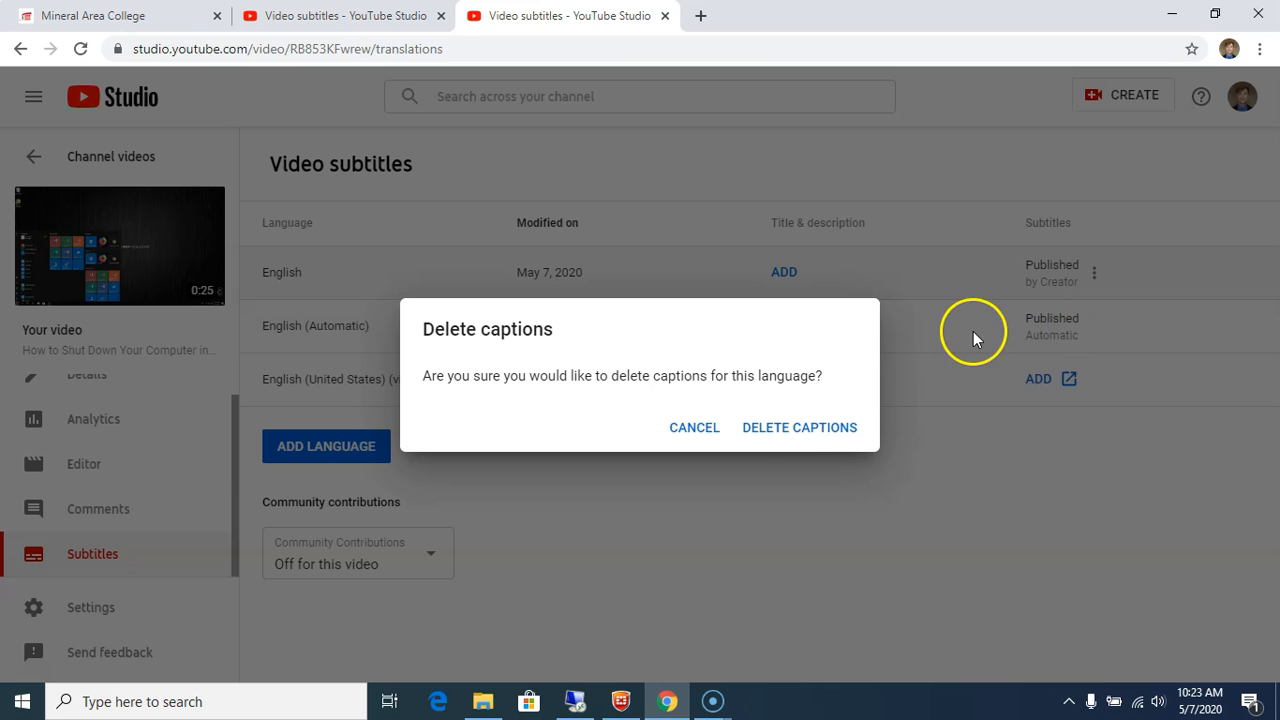
click(803, 431)
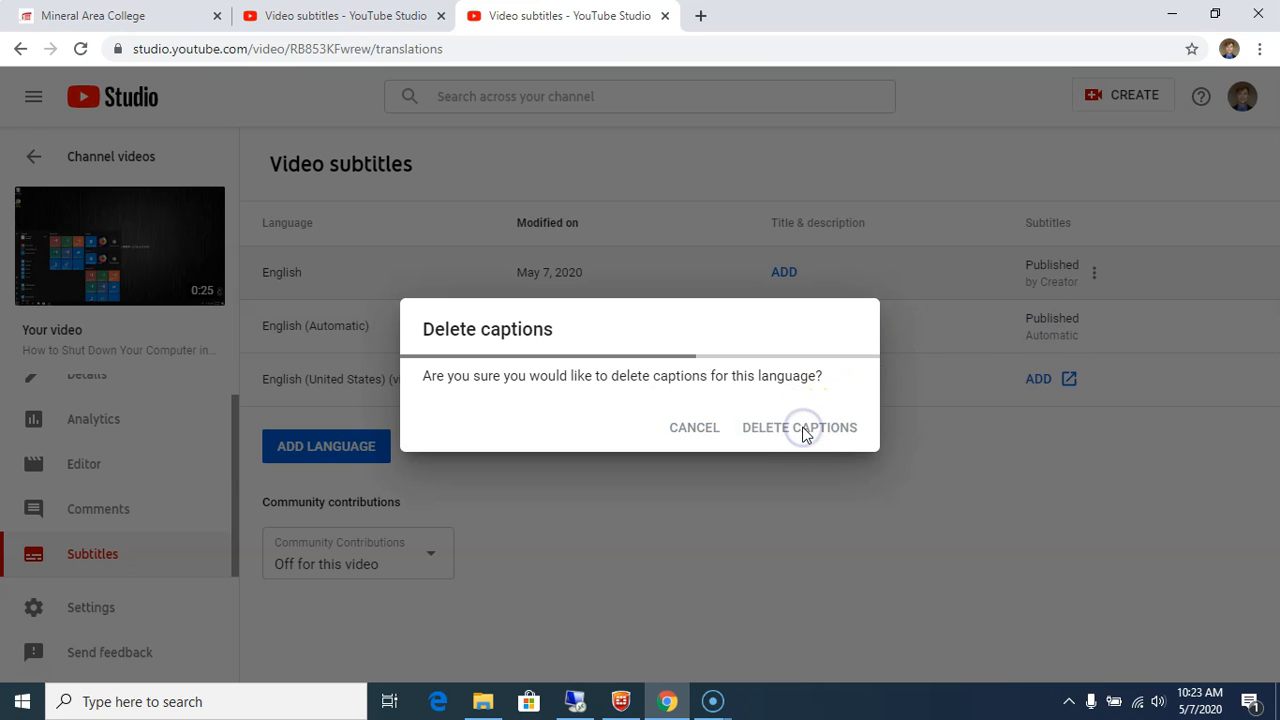